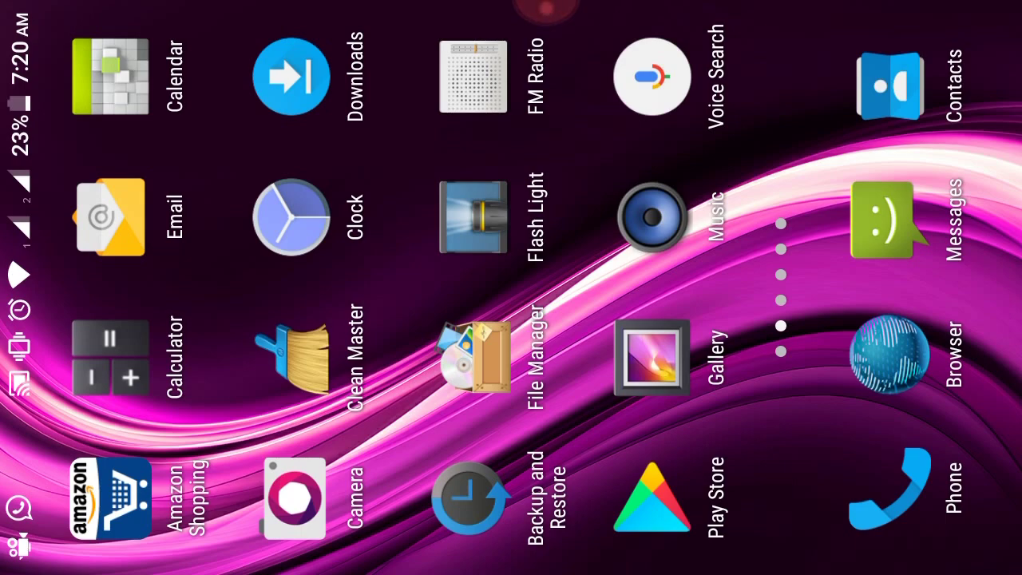
Search the Play Store for 'kin' and open the KineMaster app page
mouse_move(511, 439)
mouse_down()
mouse_move(511, 120)
mouse_move(511, 439)
mouse_up()
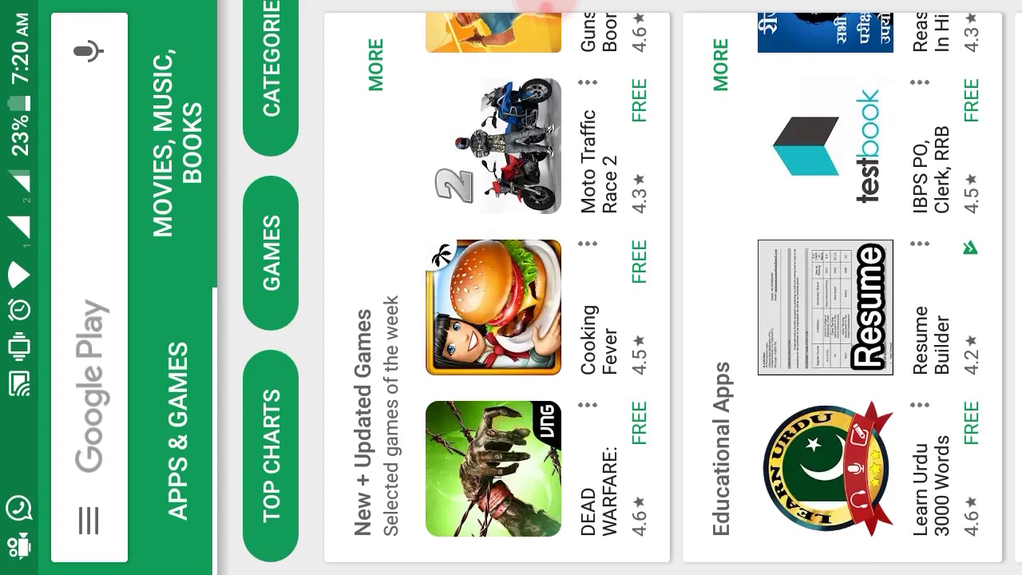
click(90, 384)
text(k)
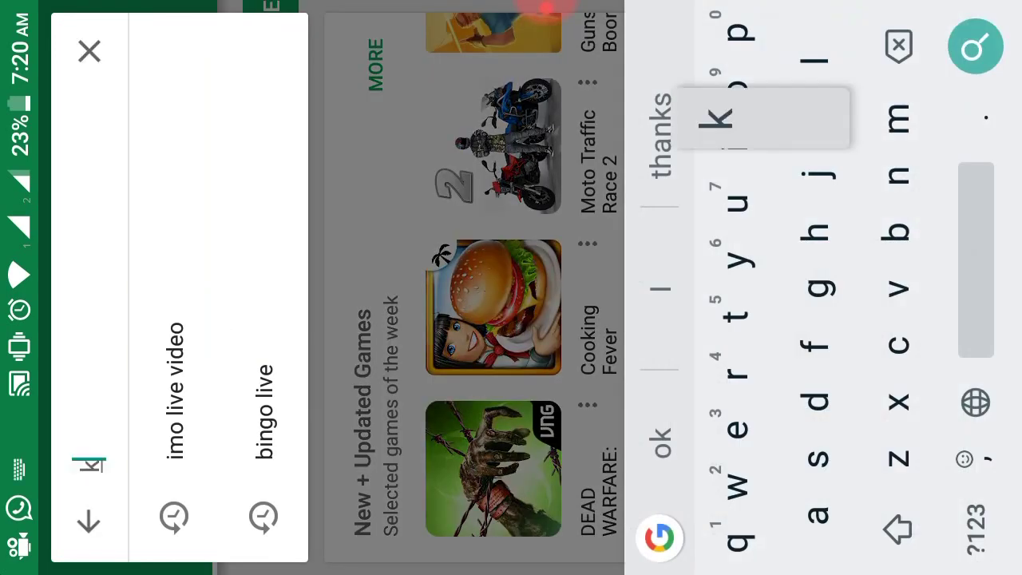
text(in)
click(174, 359)
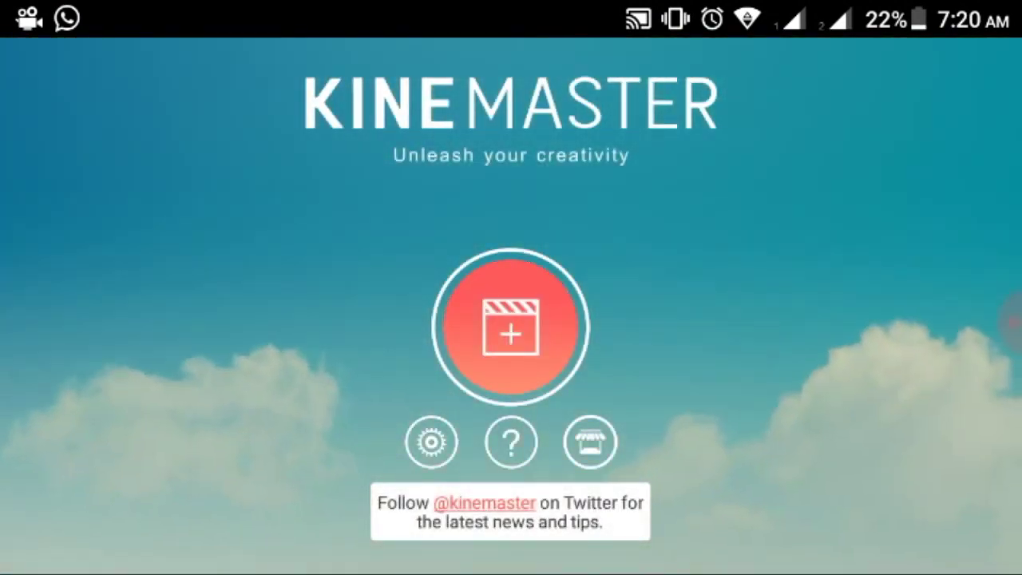
Start an empty project and add the recordmaster screen recording from Media
click(510, 328)
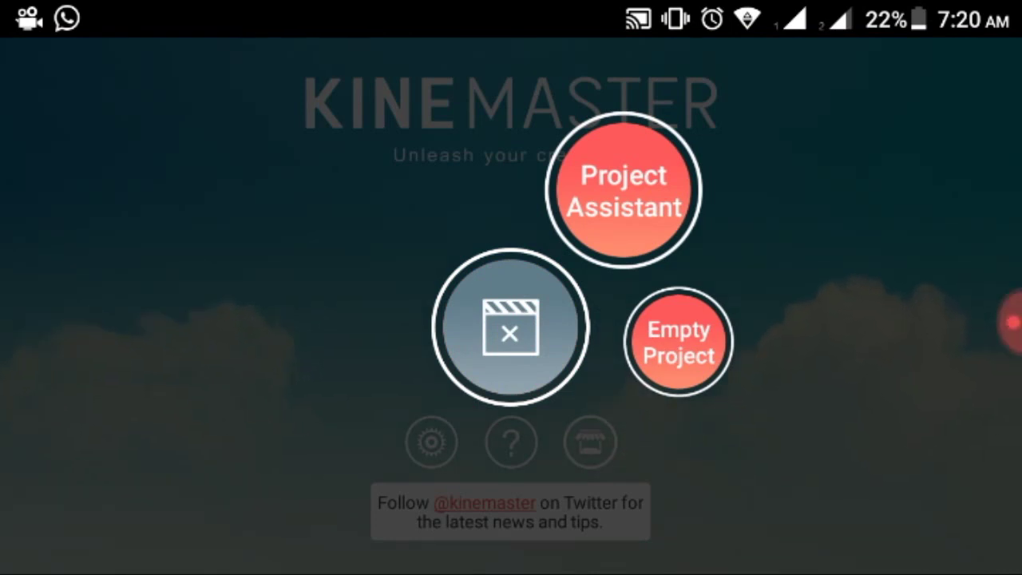
click(678, 342)
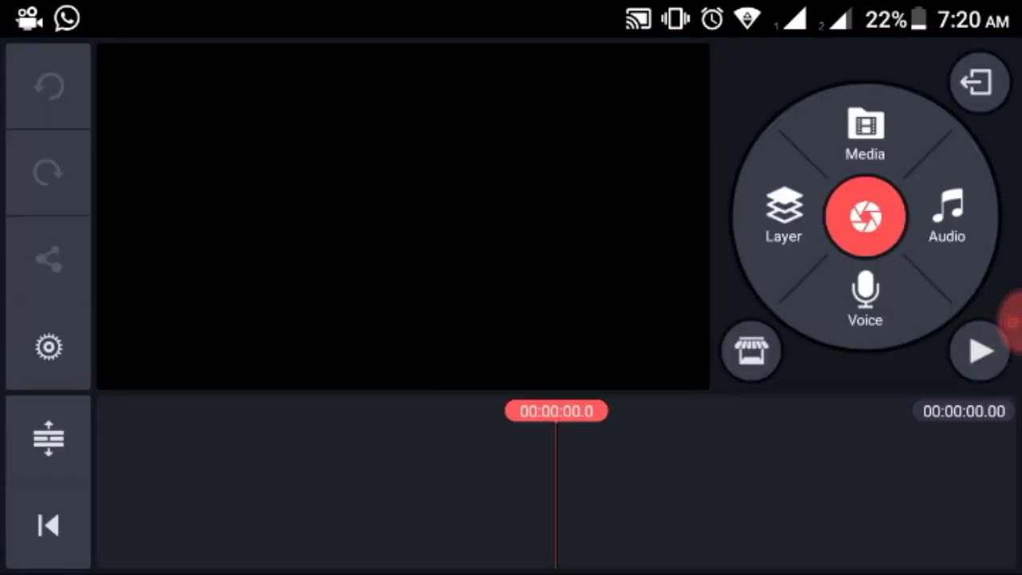
click(865, 132)
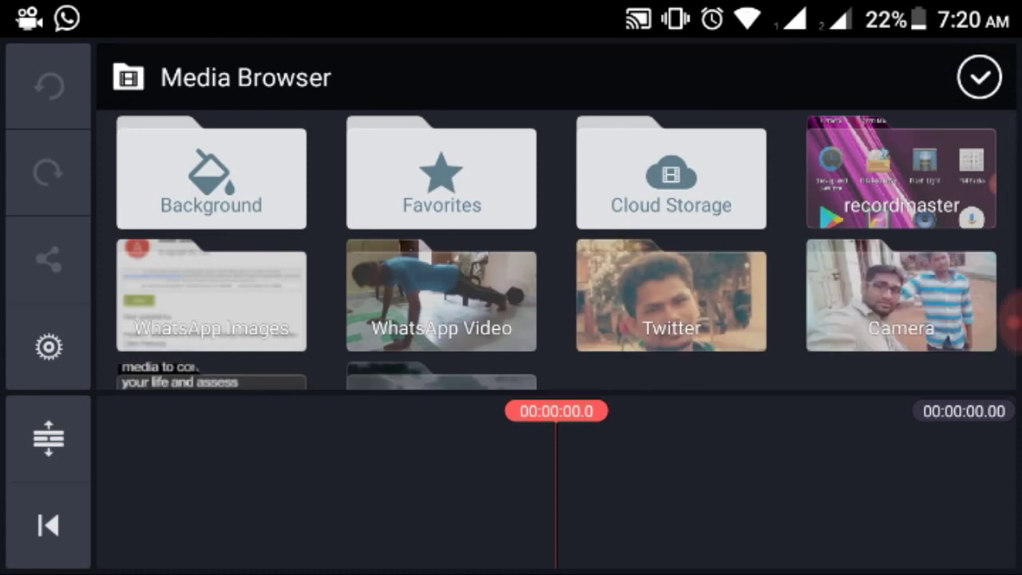
click(900, 171)
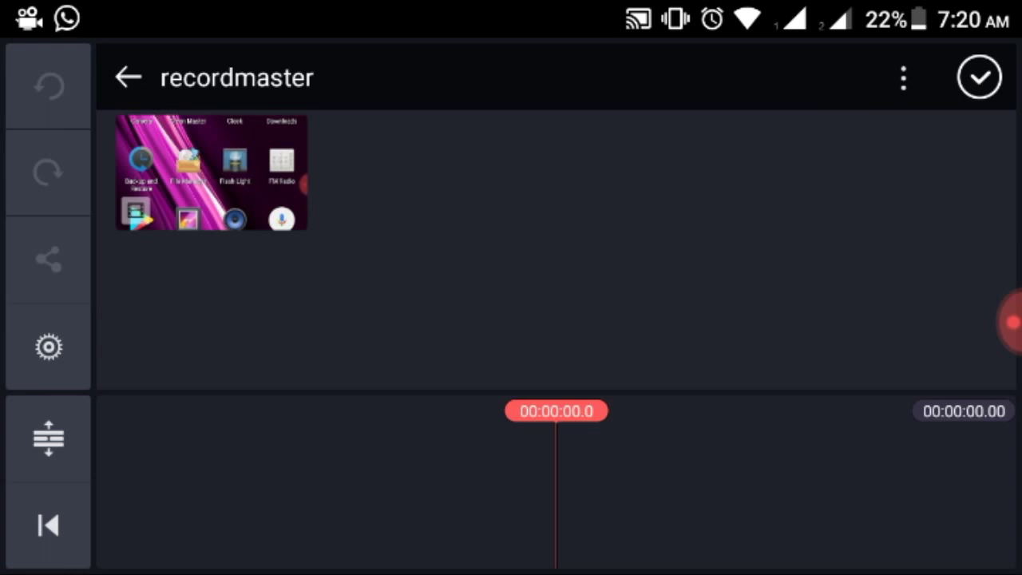
click(211, 172)
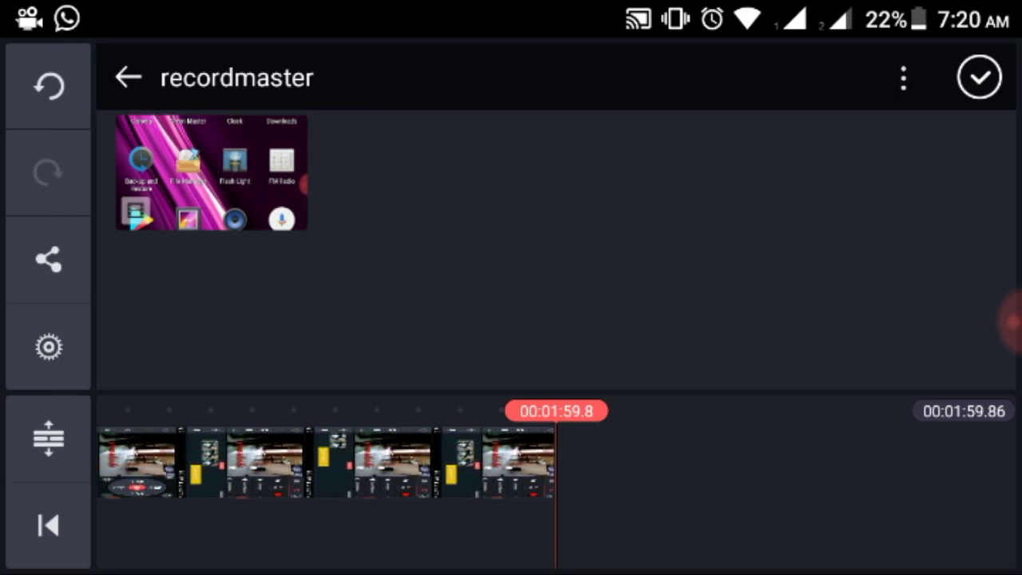
Add the recordmaster clip again, bringing the timeline to about 3:59.72
scroll(557, 463, left, 2)
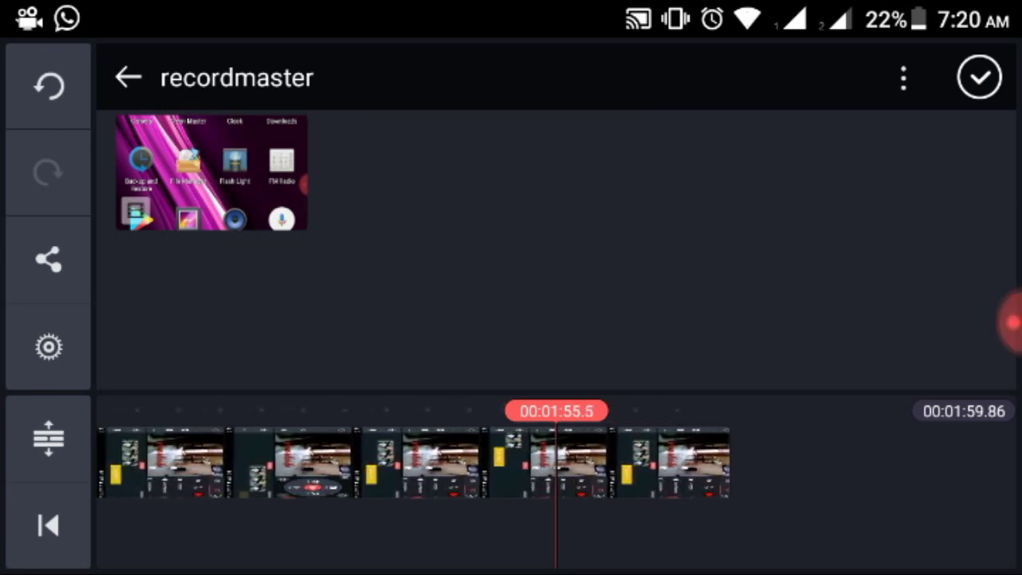
scroll(557, 464, left, 5)
scroll(556, 463, left, 2)
scroll(556, 464, left, 4)
scroll(557, 463, left, 4)
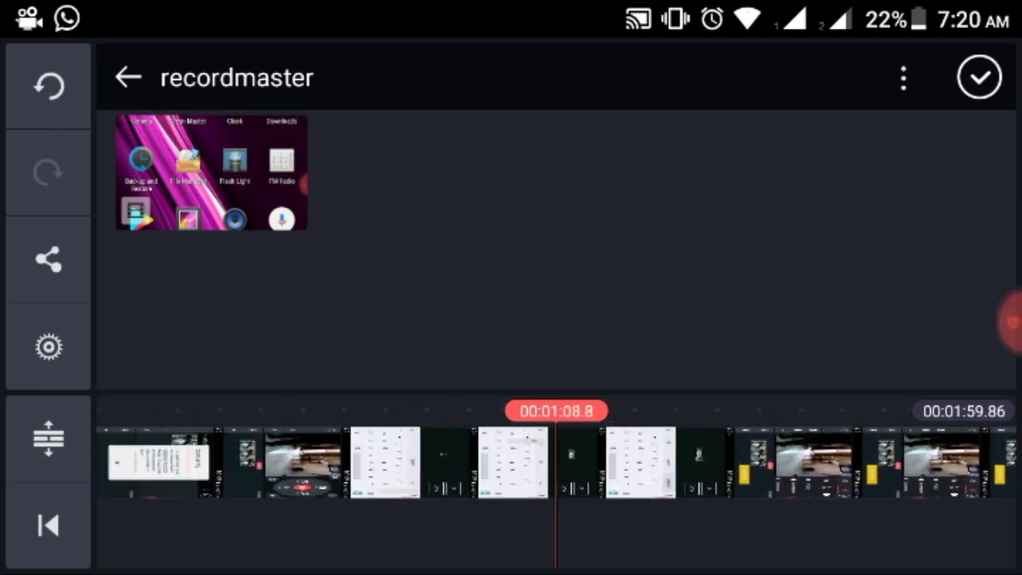
scroll(556, 463, left, 6)
scroll(556, 463, left, 1)
scroll(556, 463, left, 10)
scroll(556, 463, left, 5)
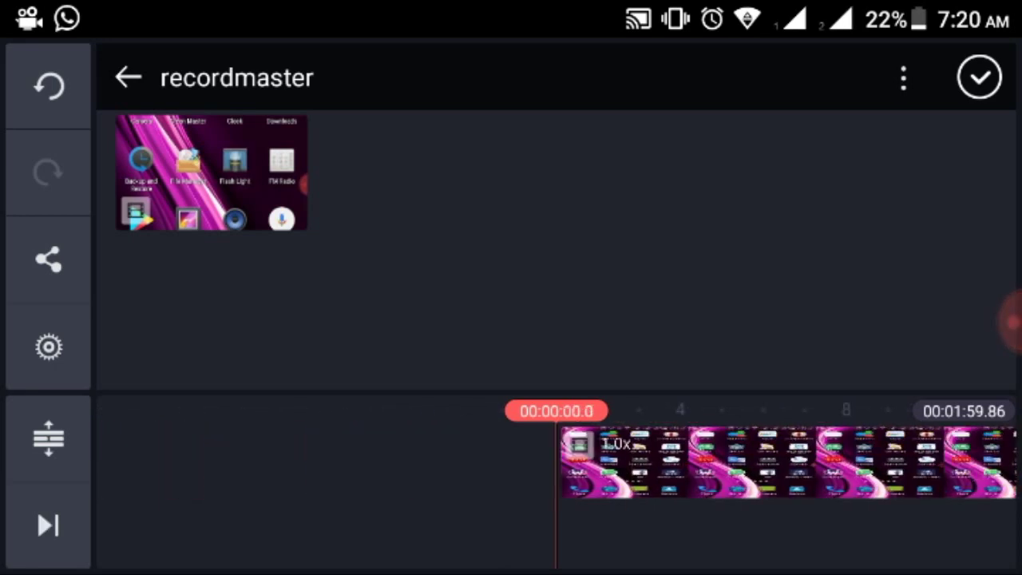
click(212, 172)
scroll(557, 463, left, 5)
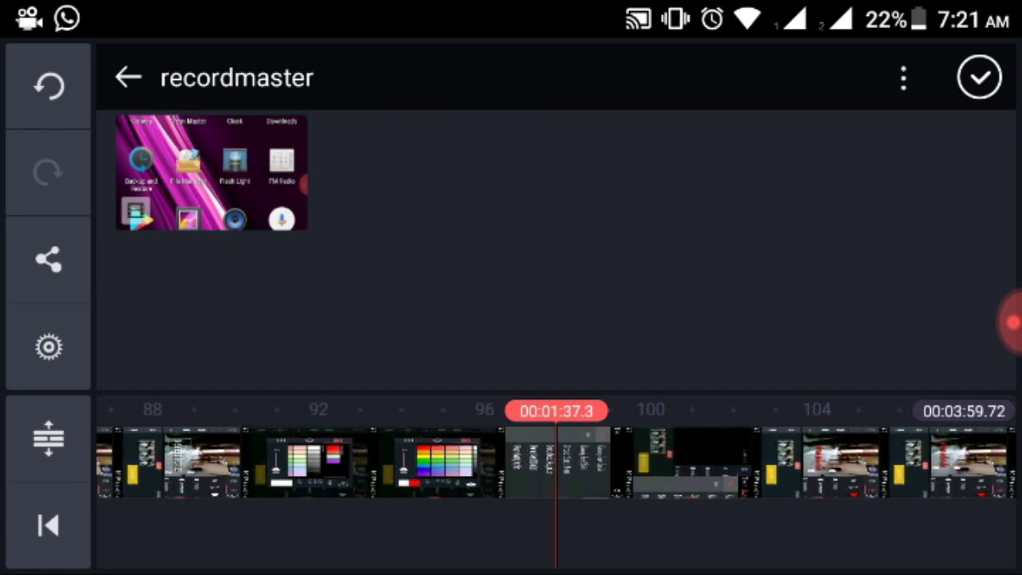
scroll(556, 463, left, 6)
scroll(557, 463, left, 7)
scroll(557, 463, left, 2)
scroll(556, 463, left, 5)
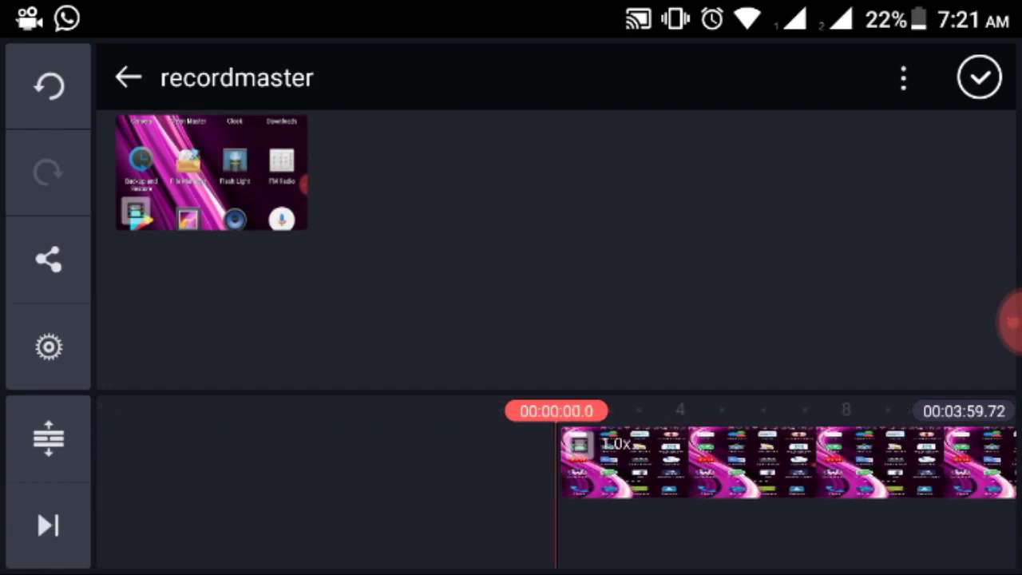
Add a Text layer reading 'pls subscribe to my YouTube channel', using keyboard suggestions
key(Escape)
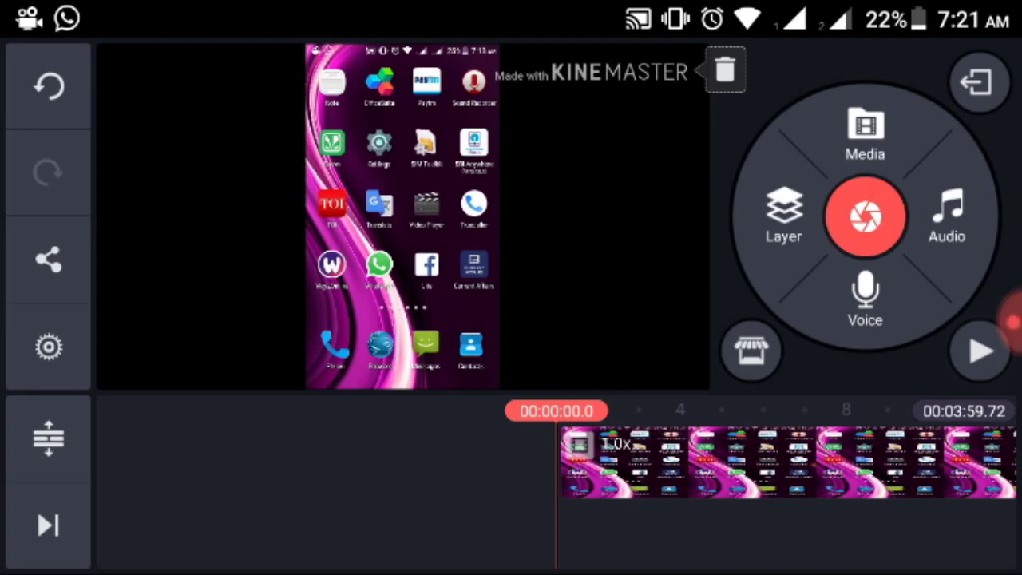
click(783, 215)
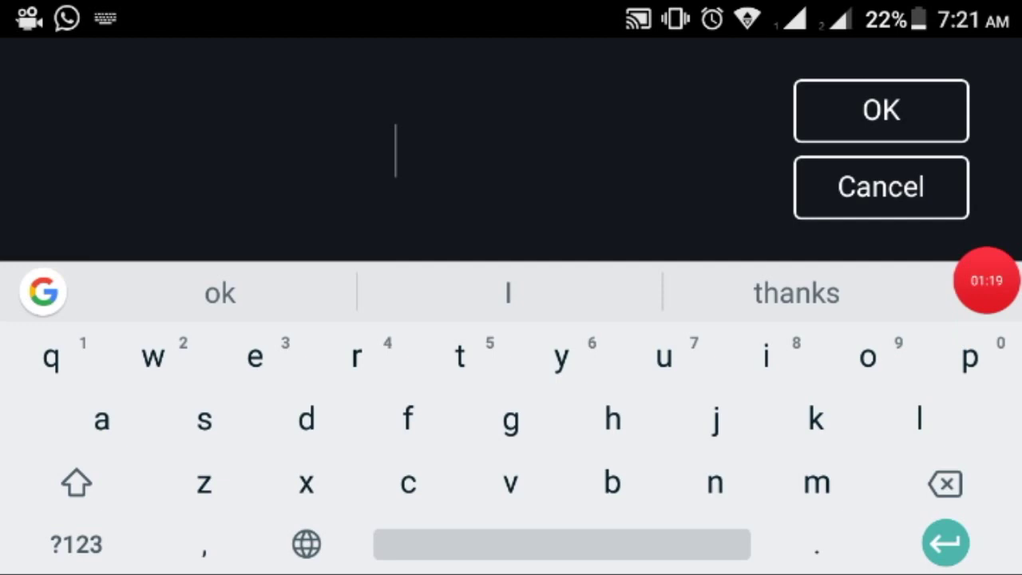
drag(987, 322, 987, 164)
click(881, 187)
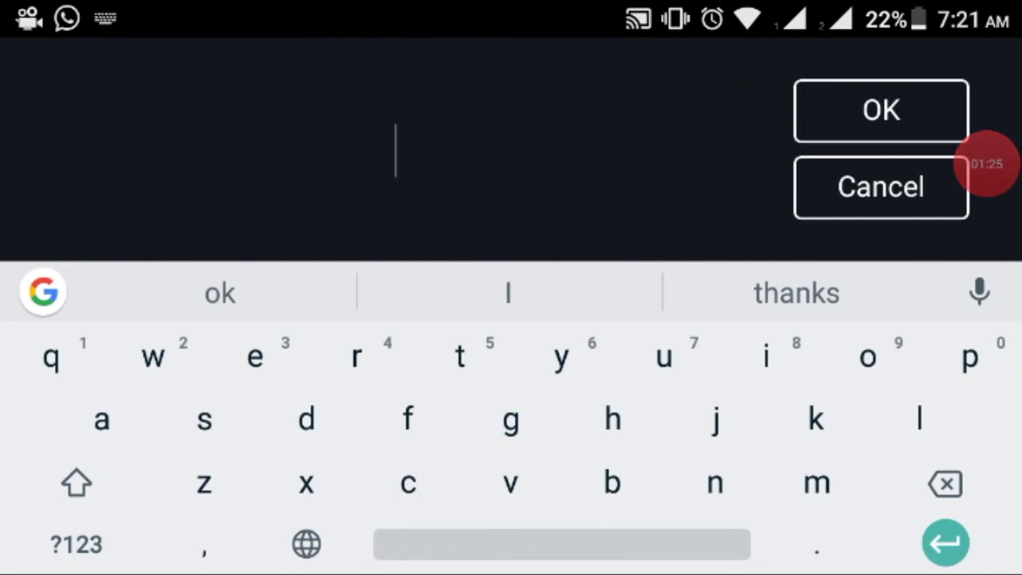
text(pls )
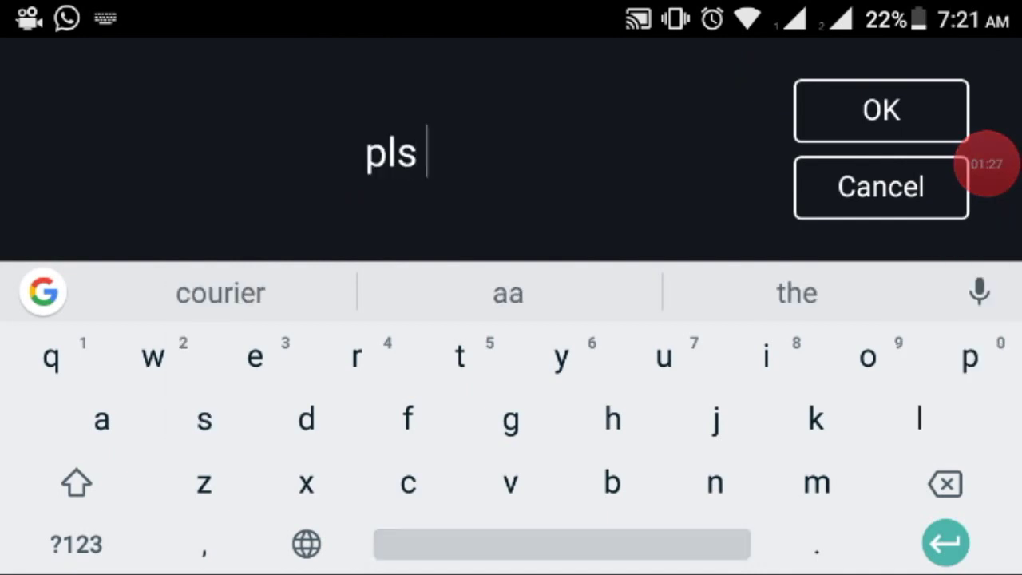
text(sub)
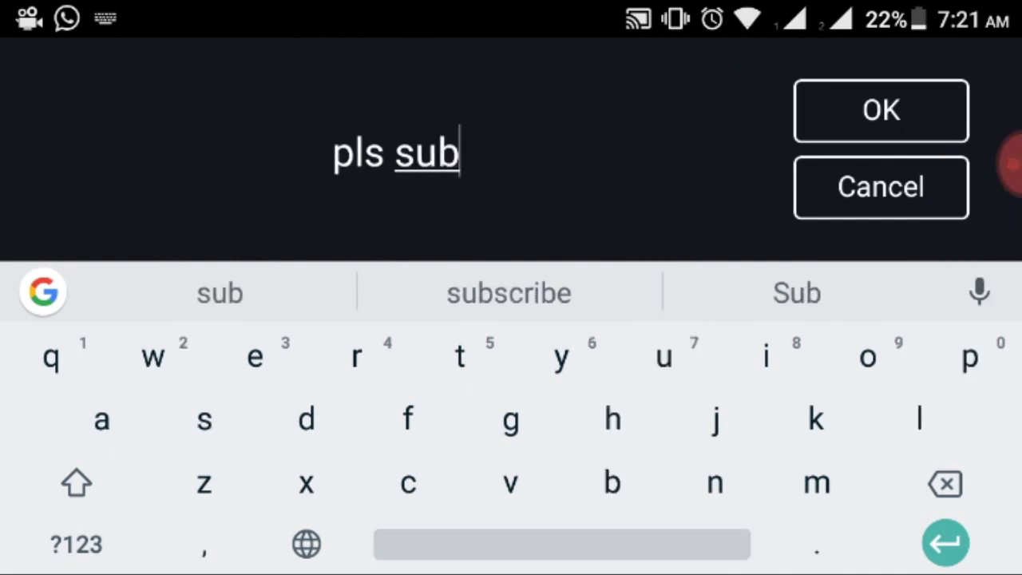
click(509, 293)
text(t)
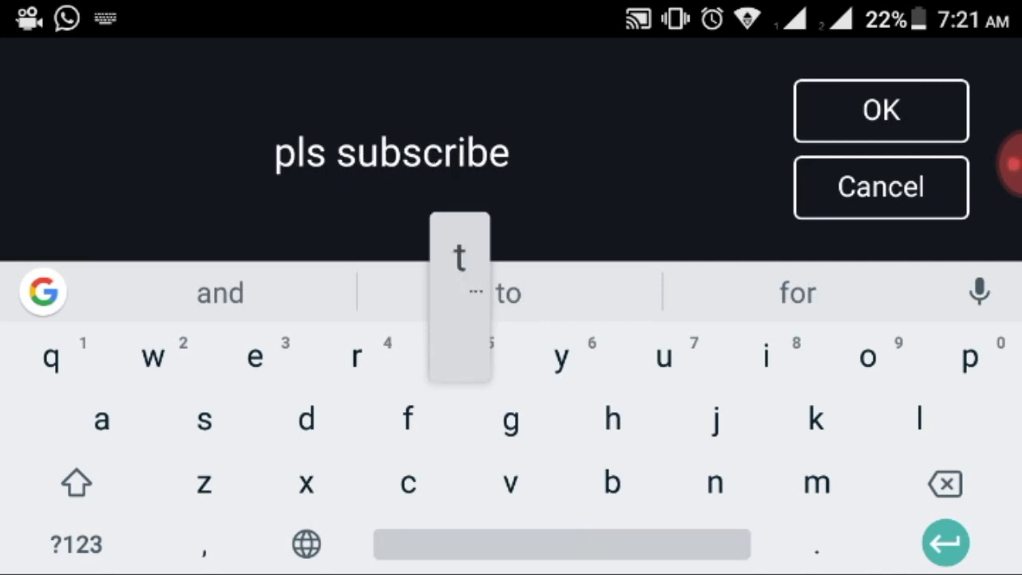
text(o)
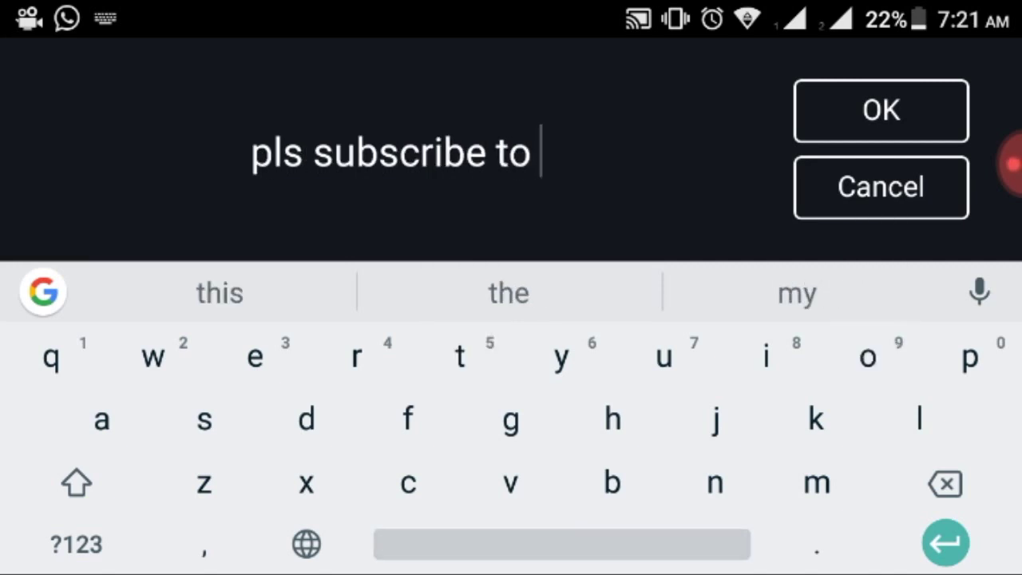
click(797, 293)
click(508, 293)
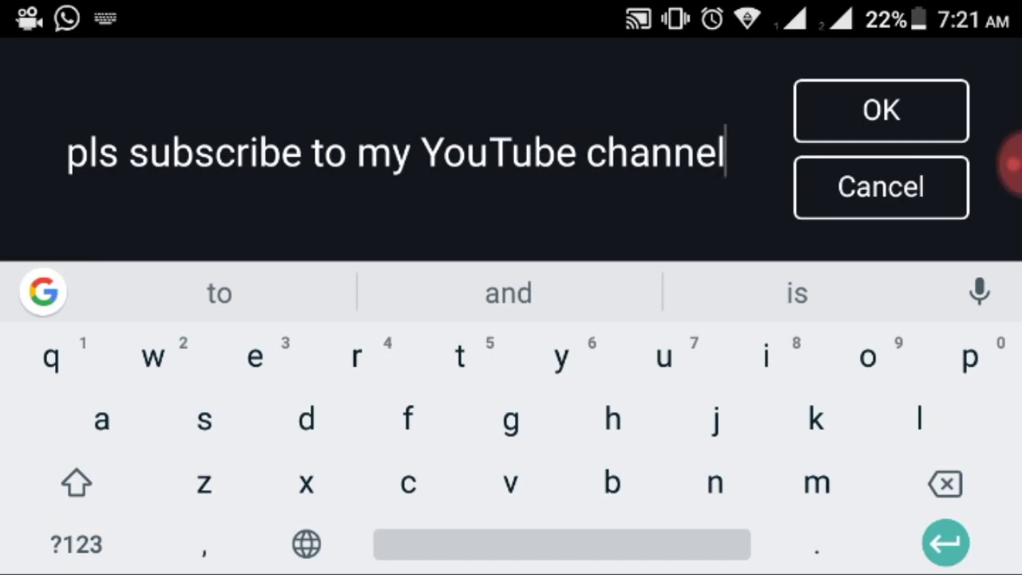
key(Return)
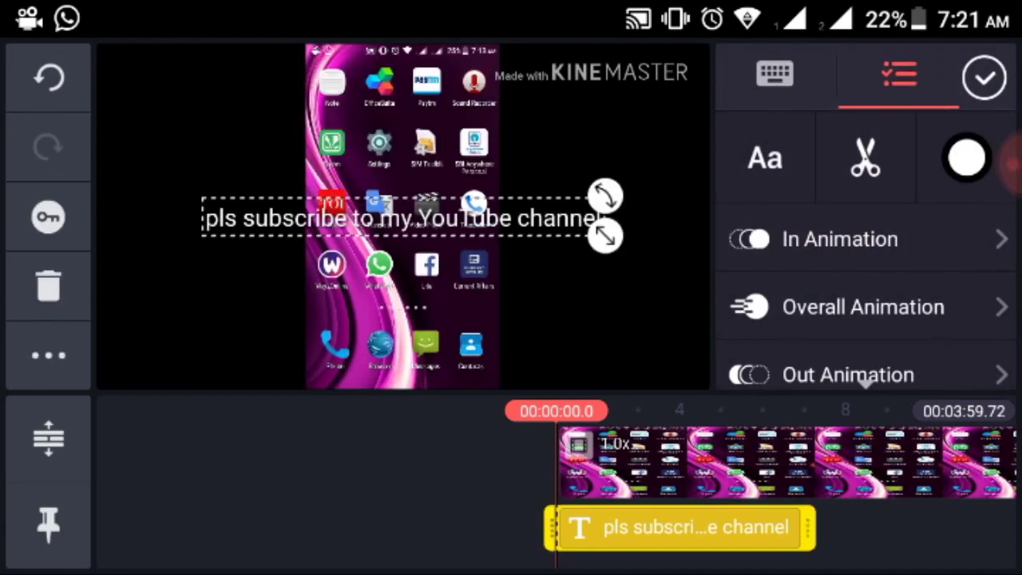
drag(605, 236, 680, 242)
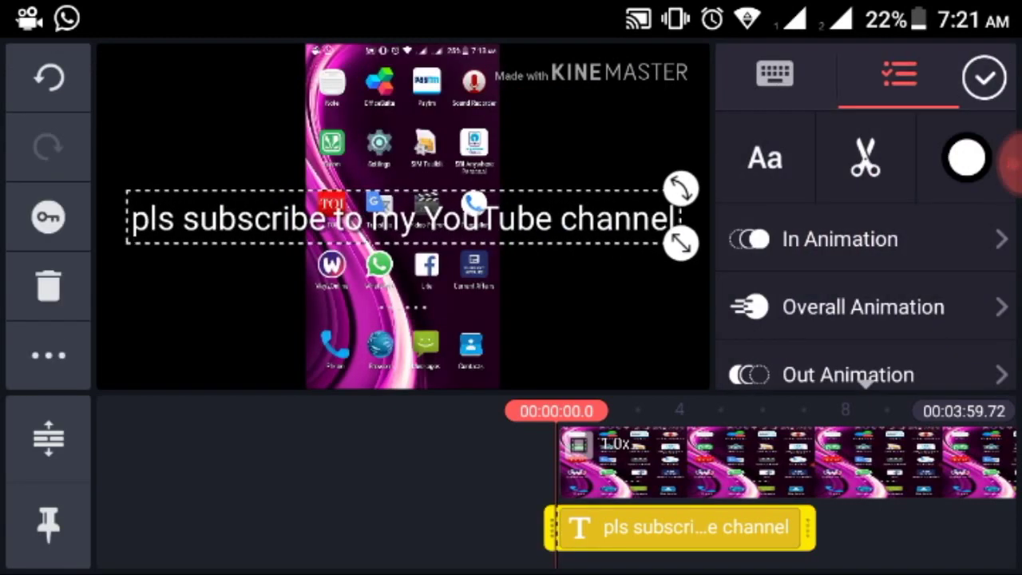
drag(399, 218, 391, 311)
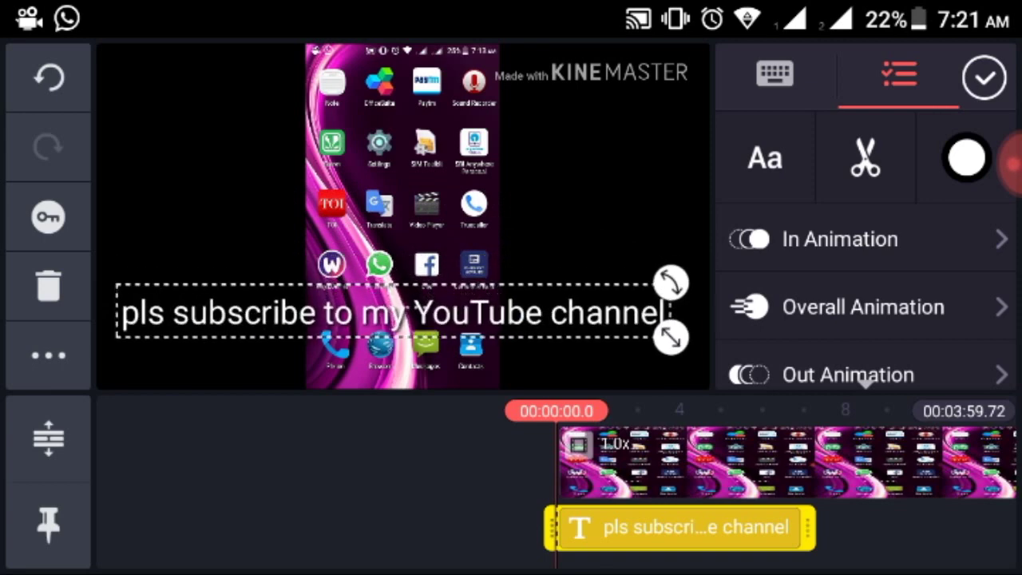
drag(670, 339, 696, 340)
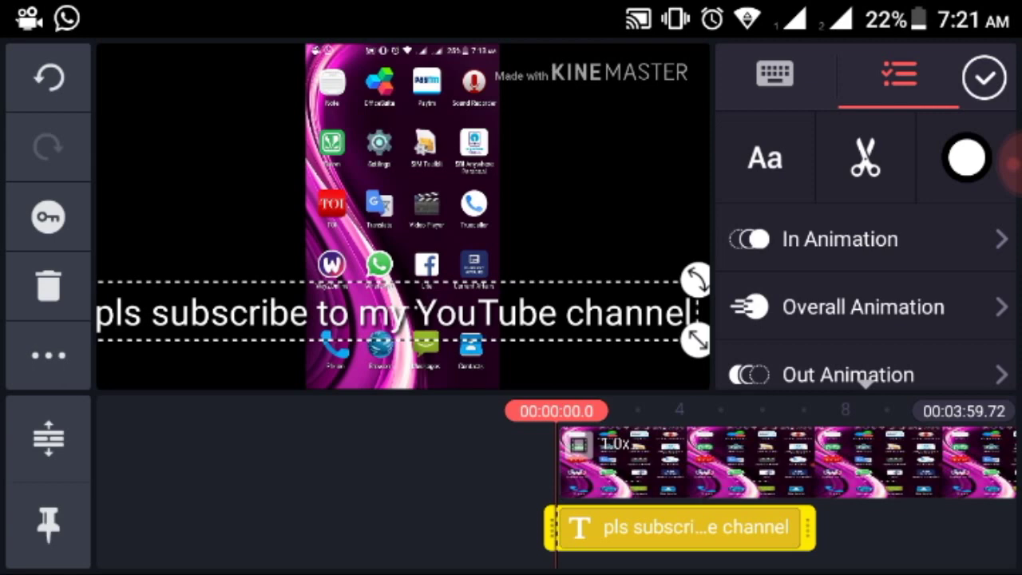
drag(391, 311, 394, 340)
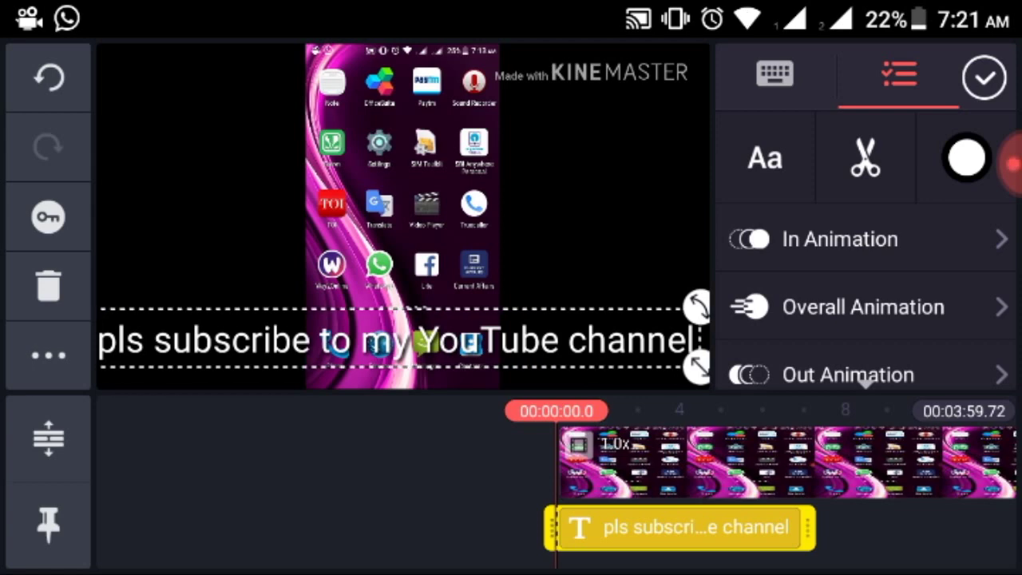
click(986, 164)
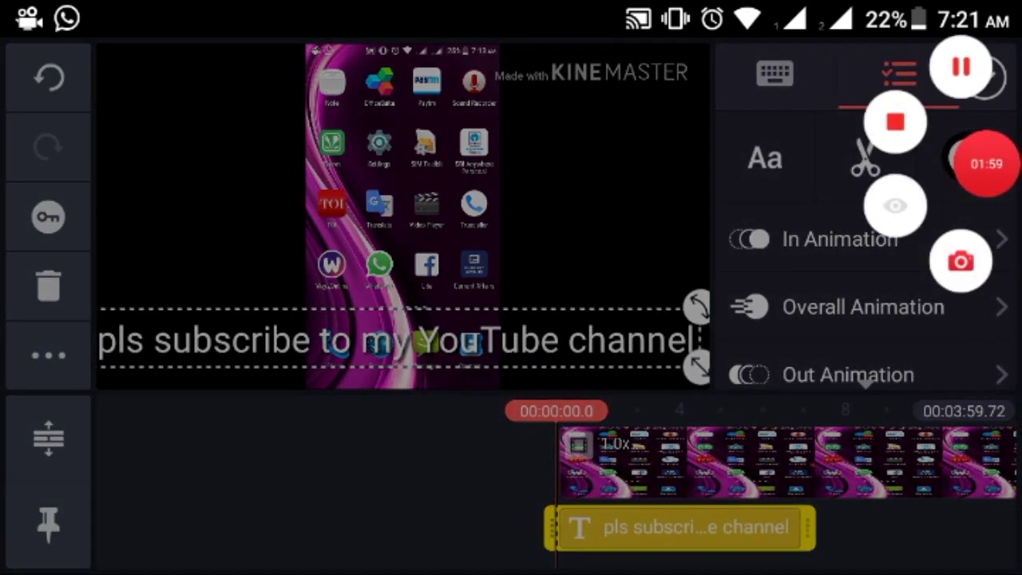
drag(986, 164, 986, 438)
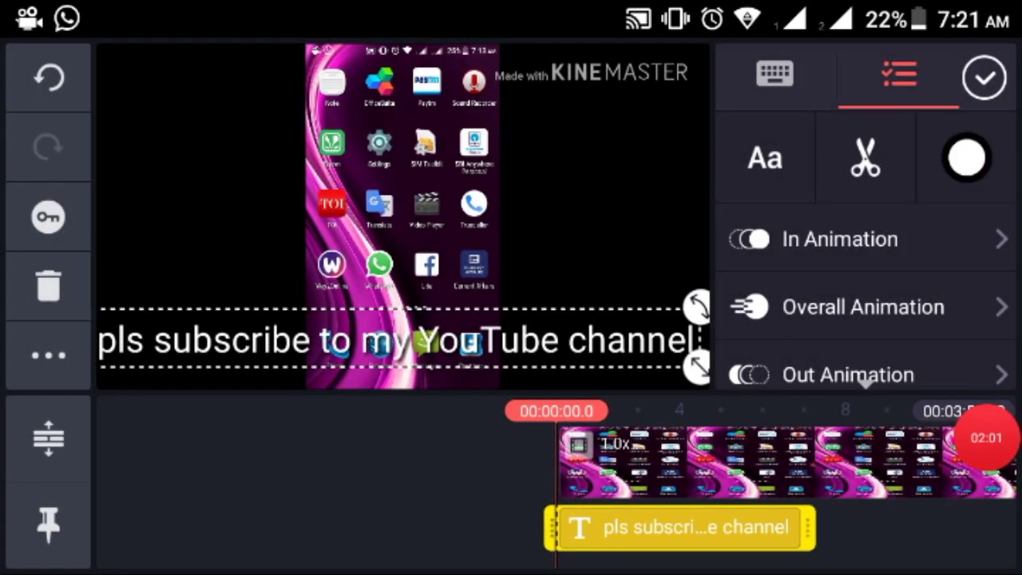
Change the title text colour to red (#FF0200)
click(966, 158)
click(300, 199)
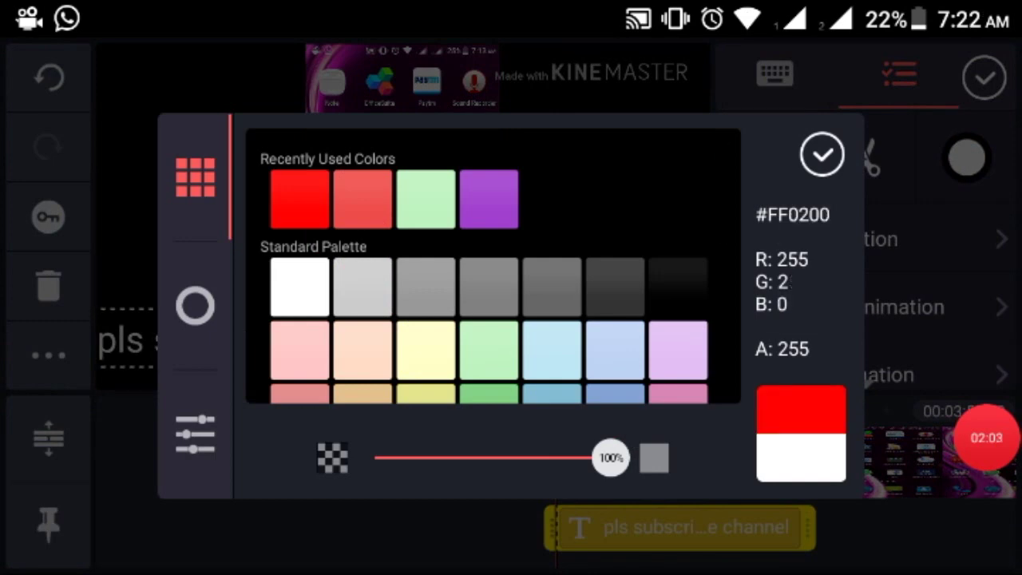
mouse_move(610, 457)
mouse_down()
mouse_move(443, 457)
mouse_move(599, 457)
mouse_move(493, 458)
mouse_move(577, 458)
mouse_up()
click(822, 155)
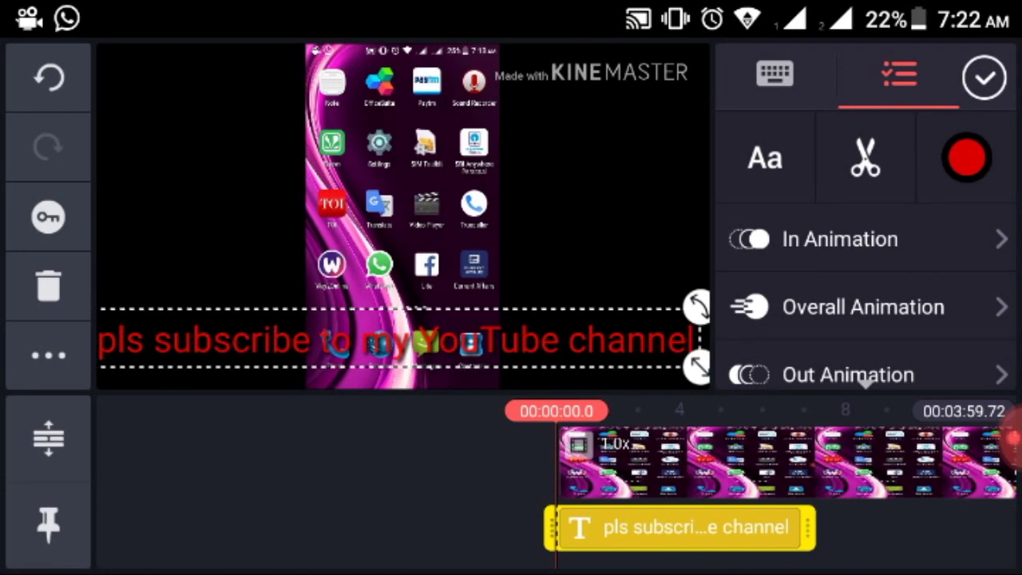
Set the title font to Dancing Script Bold
click(1011, 437)
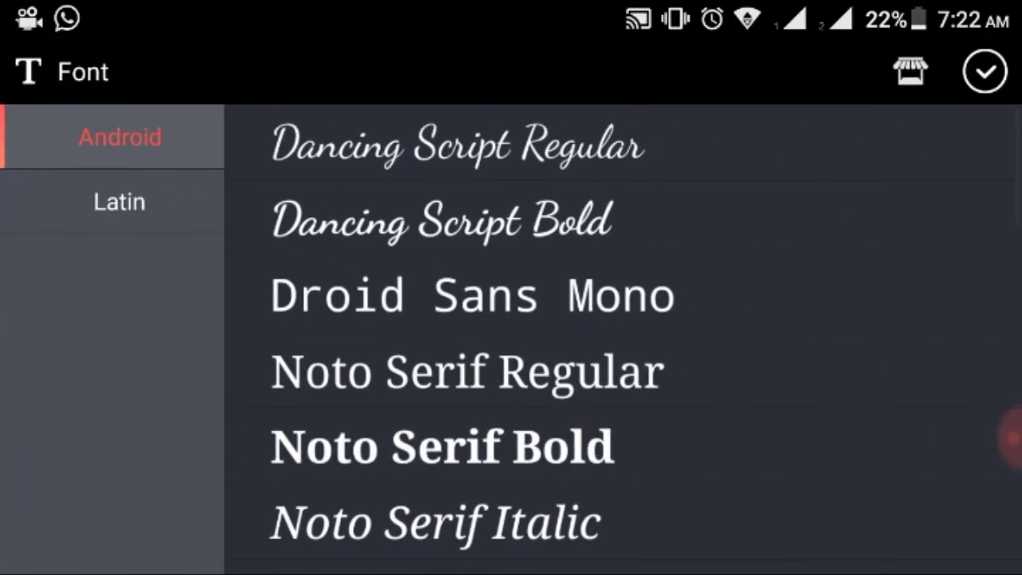
click(442, 221)
click(984, 72)
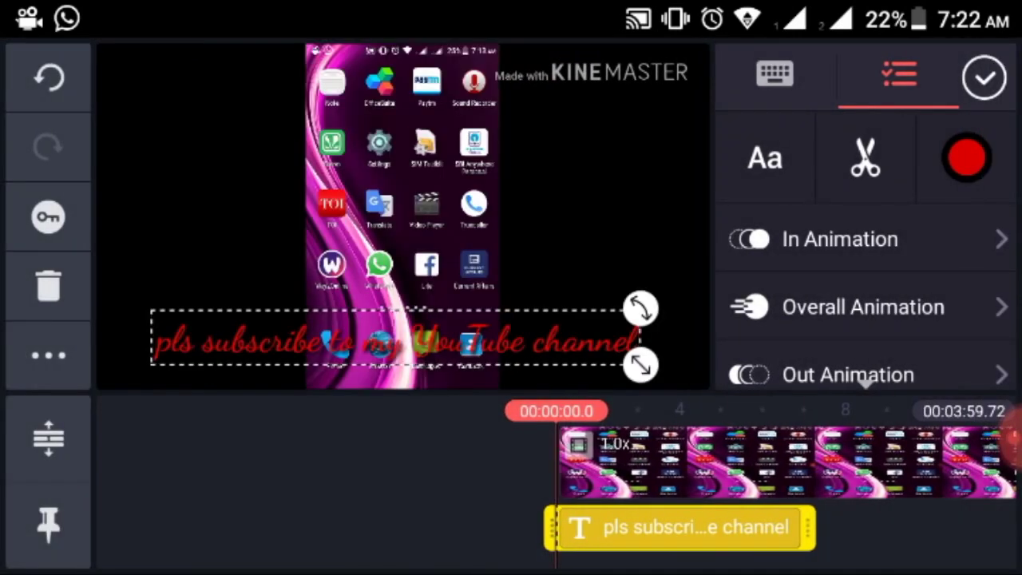
scroll(866, 303, down, 3)
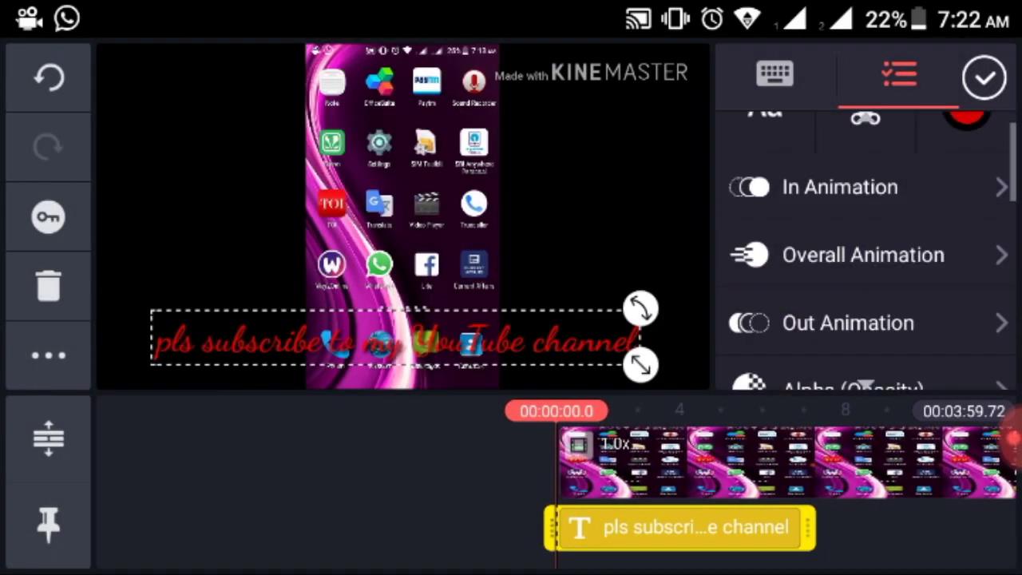
scroll(866, 303, up, 3)
scroll(865, 303, down, 2)
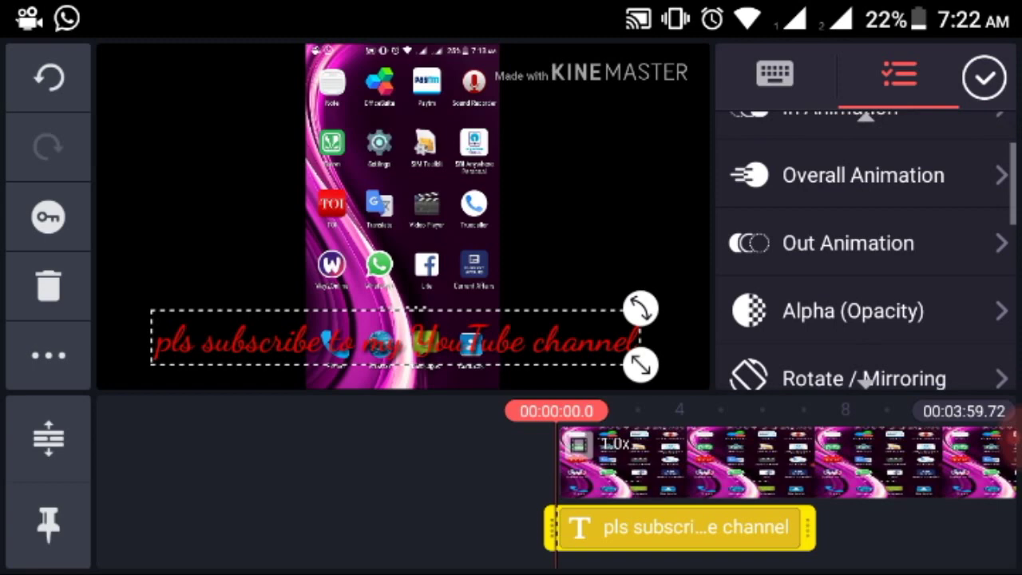
scroll(865, 304, down, 2)
scroll(866, 303, down, 4)
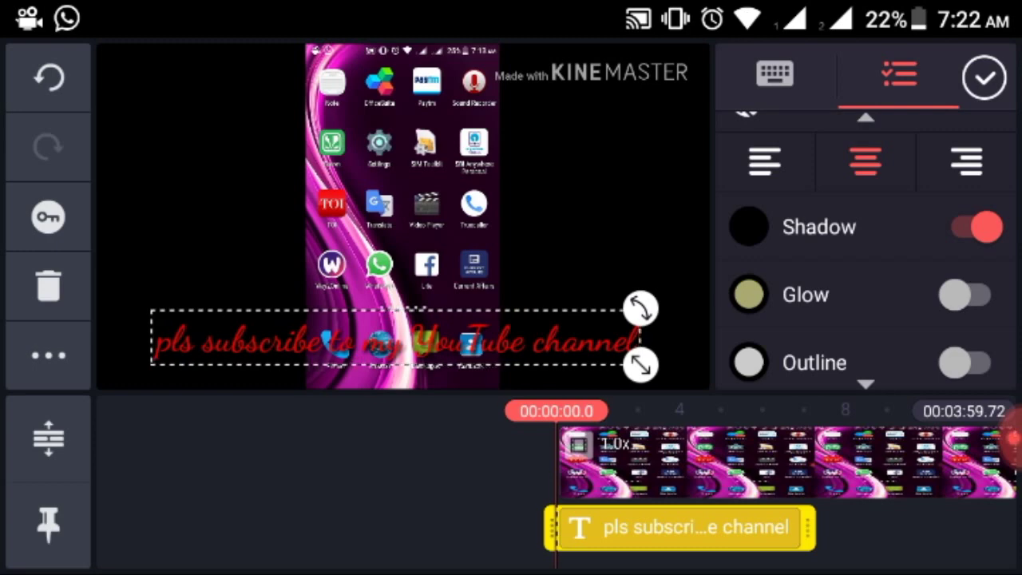
scroll(866, 303, down, 3)
scroll(866, 303, down, 2)
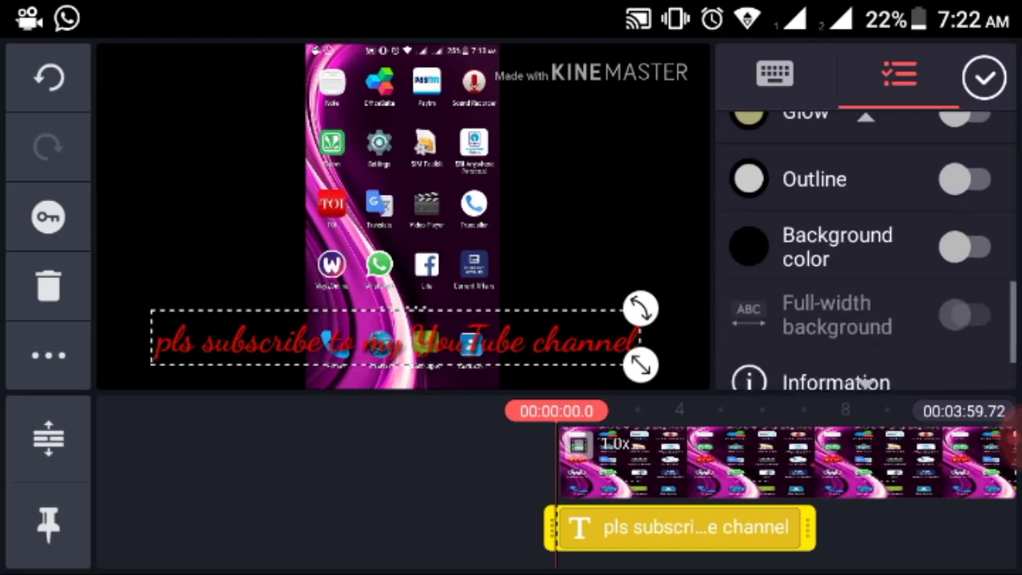
scroll(866, 247, down, 2)
scroll(867, 247, up, 1)
scroll(866, 248, up, 2)
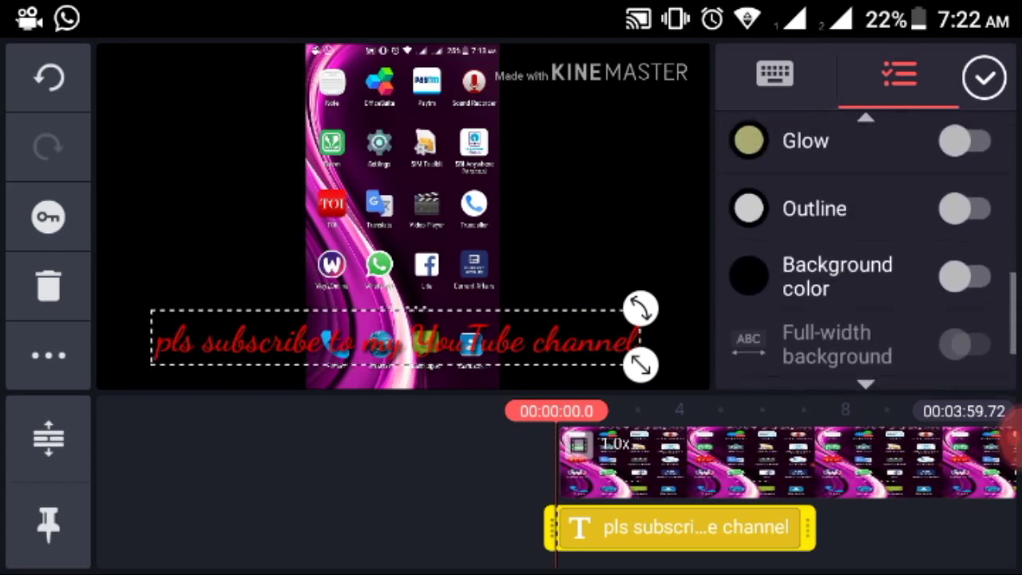
scroll(866, 248, up, 1)
scroll(867, 247, up, 2)
scroll(866, 248, up, 2)
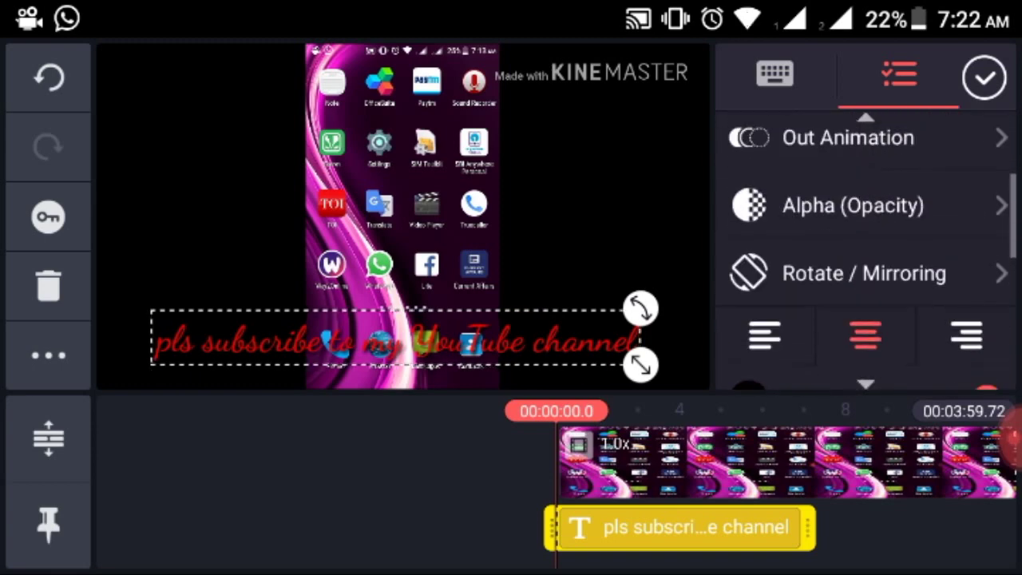
scroll(866, 247, up, 2)
scroll(867, 247, up, 2)
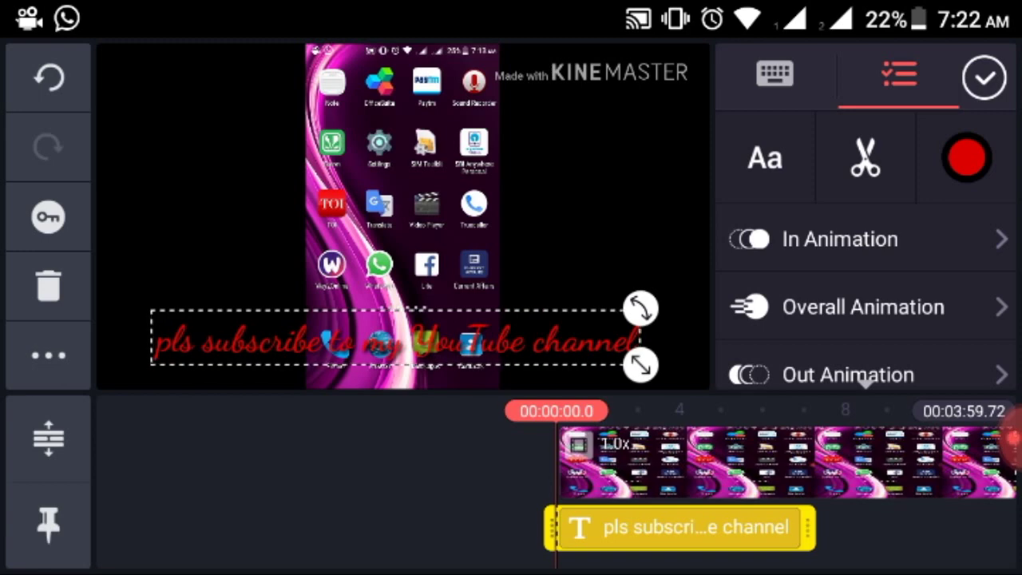
Drag the text layer's end handle out in stages to about 22.6 seconds
drag(808, 527, 1010, 527)
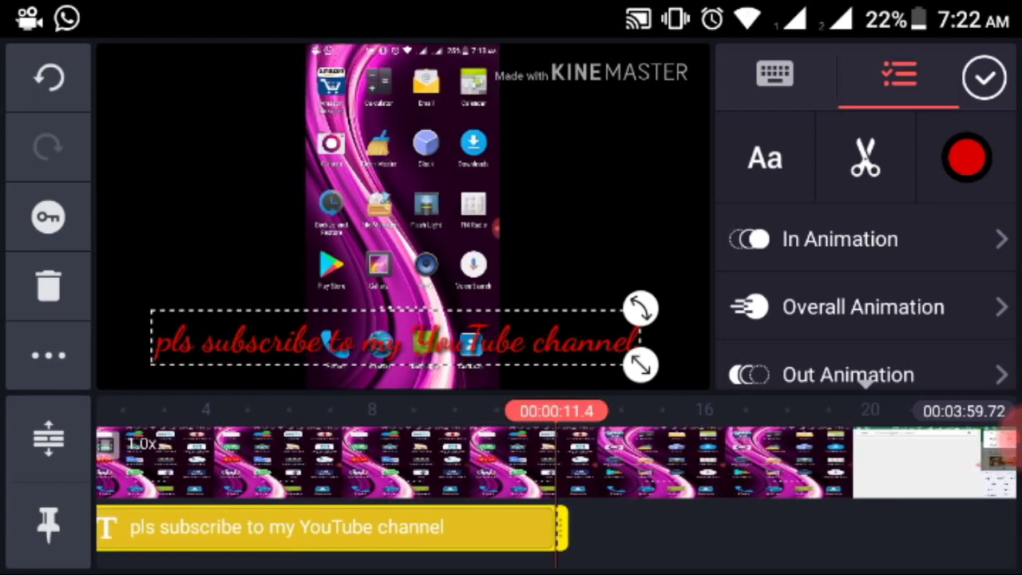
drag(399, 463, 646, 464)
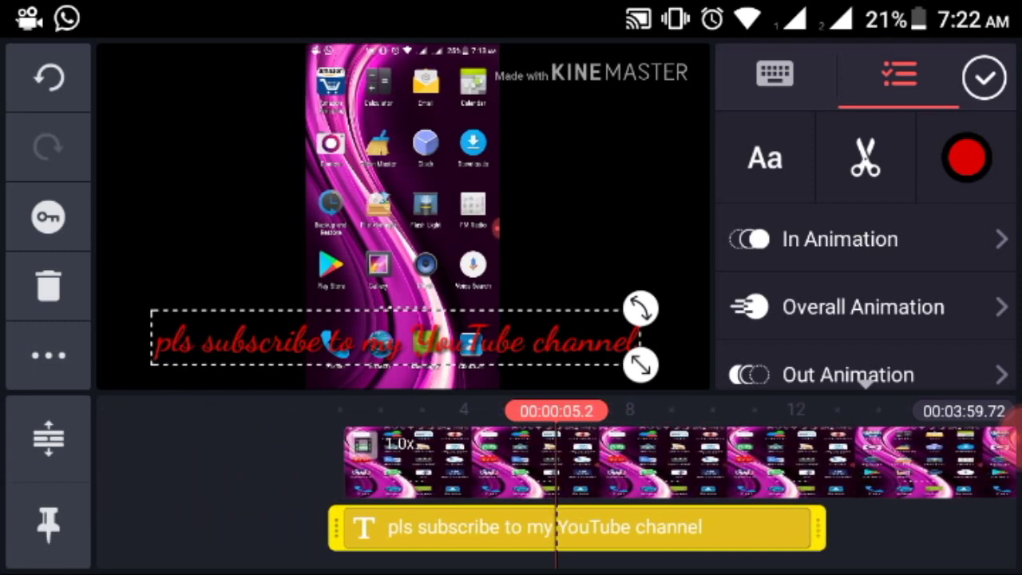
drag(399, 463, 507, 463)
drag(607, 463, 560, 463)
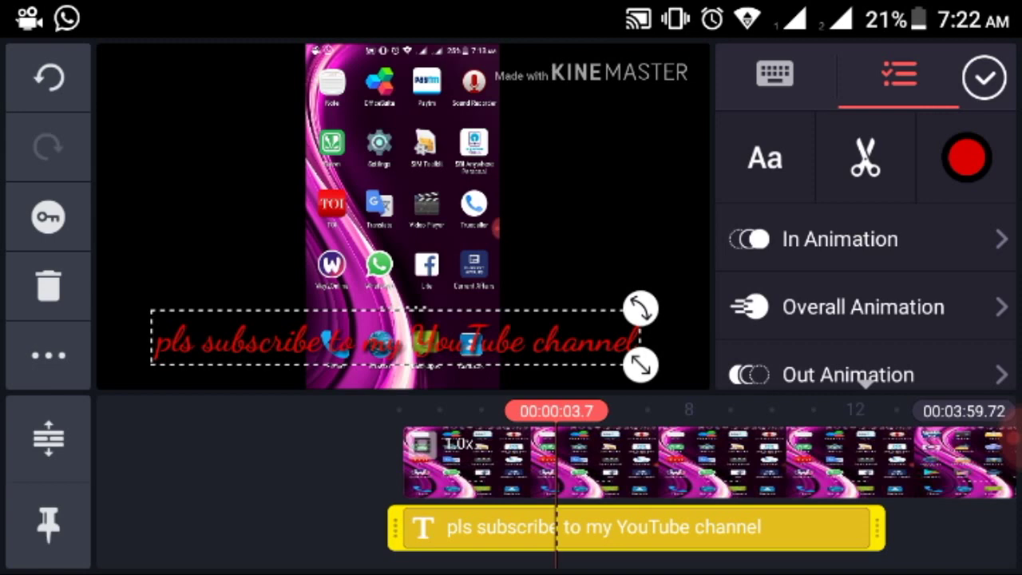
drag(878, 527, 947, 527)
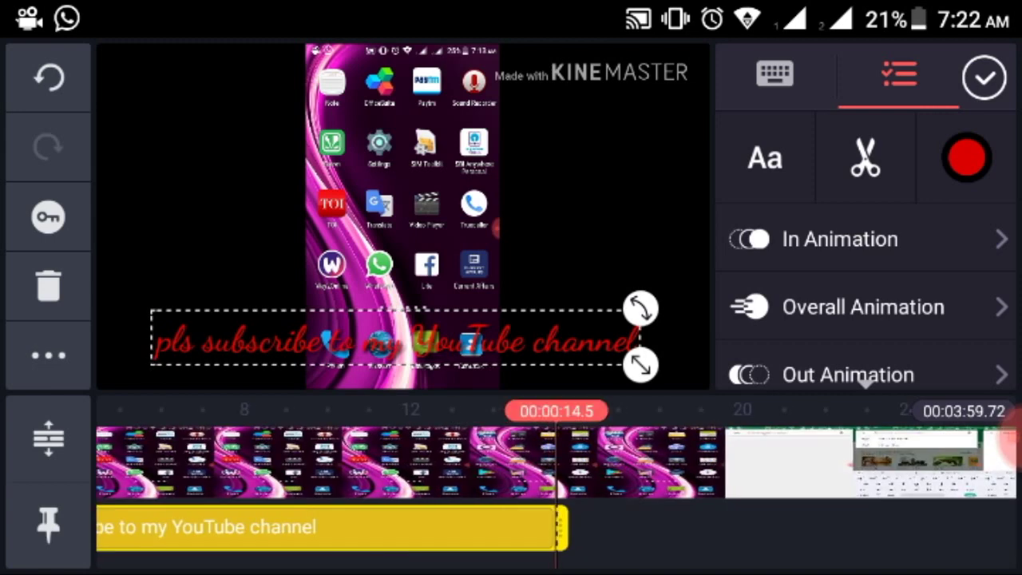
drag(561, 527, 947, 526)
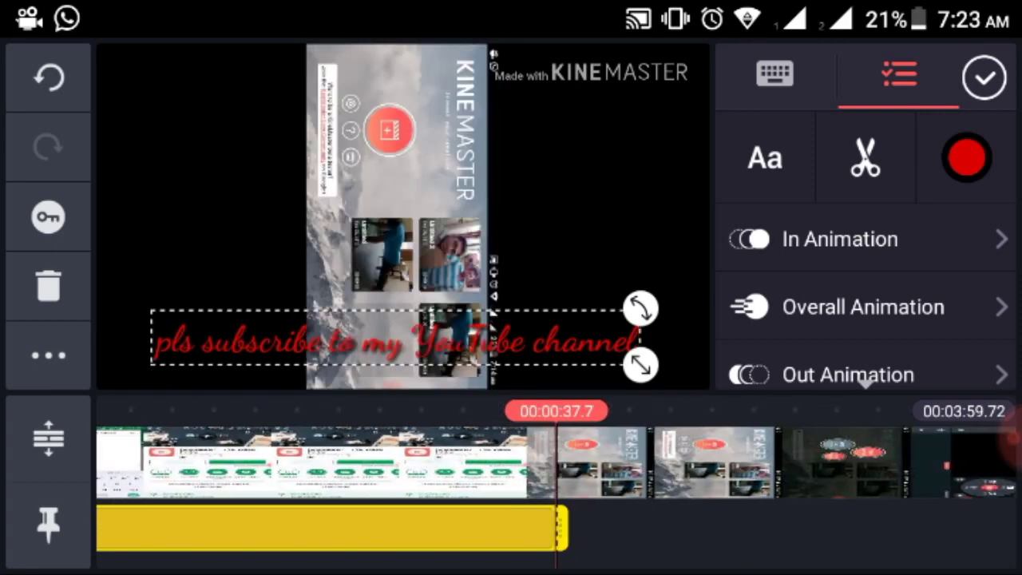
Stretch the text layer further to about 58 seconds, then scrub back to the start
drag(561, 527, 886, 527)
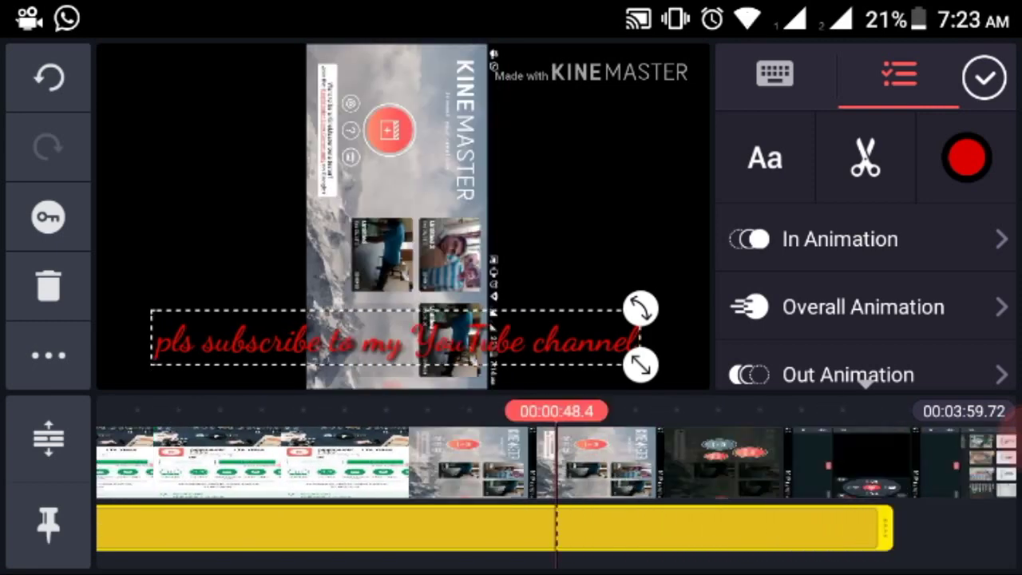
drag(561, 527, 981, 526)
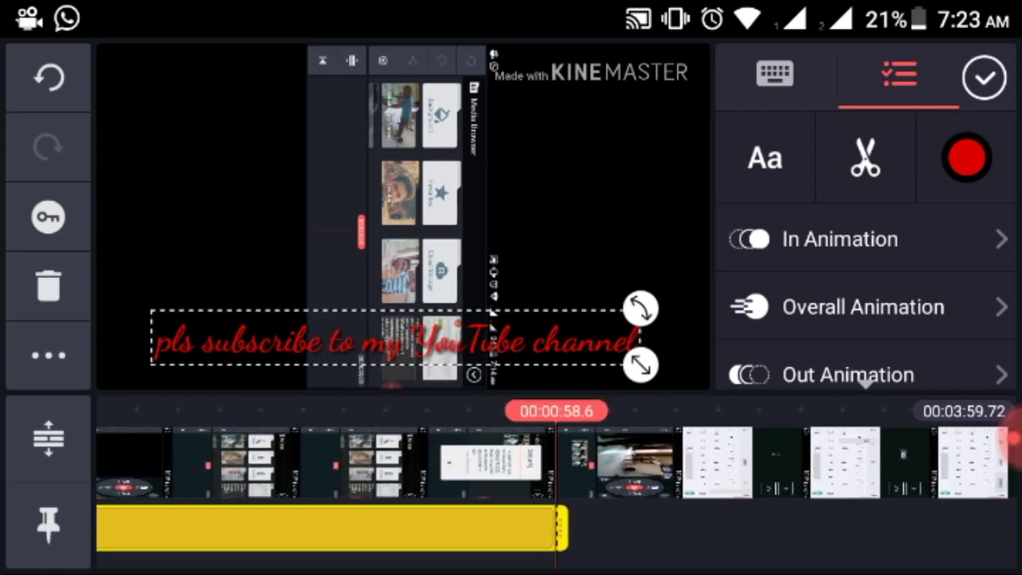
drag(479, 463, 879, 463)
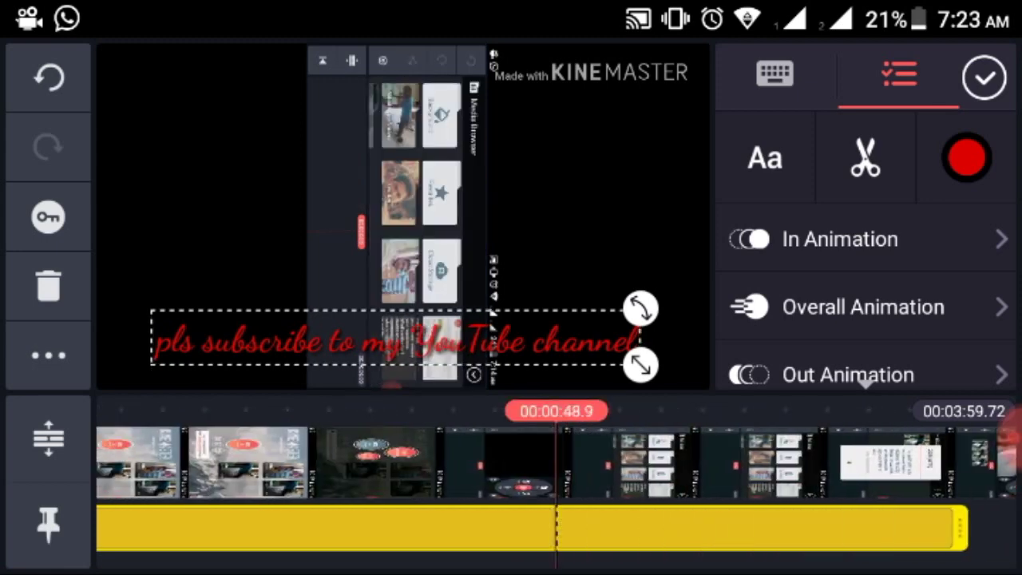
drag(399, 463, 551, 463)
drag(239, 463, 591, 463)
drag(160, 463, 838, 463)
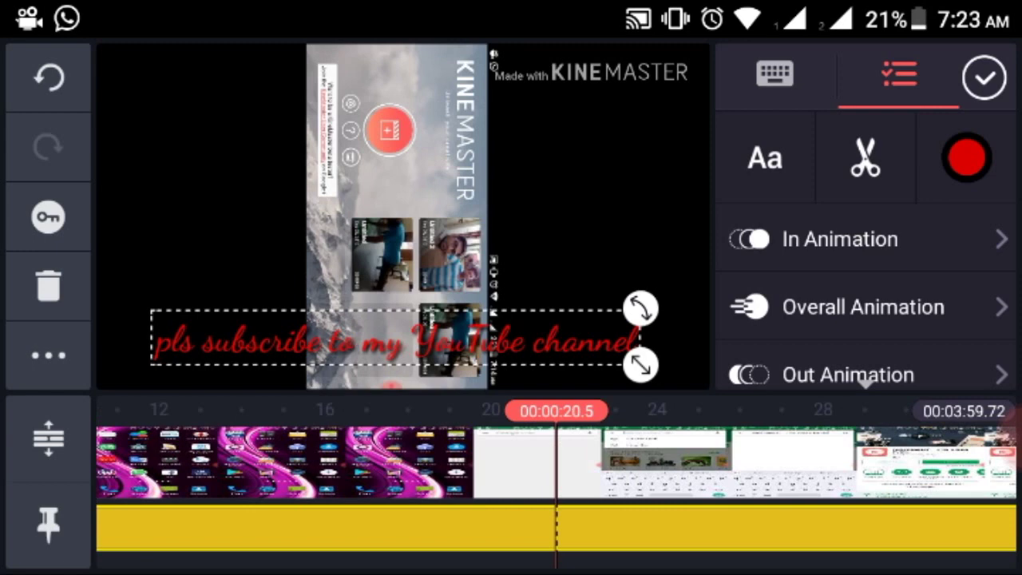
drag(240, 463, 766, 463)
drag(279, 463, 599, 463)
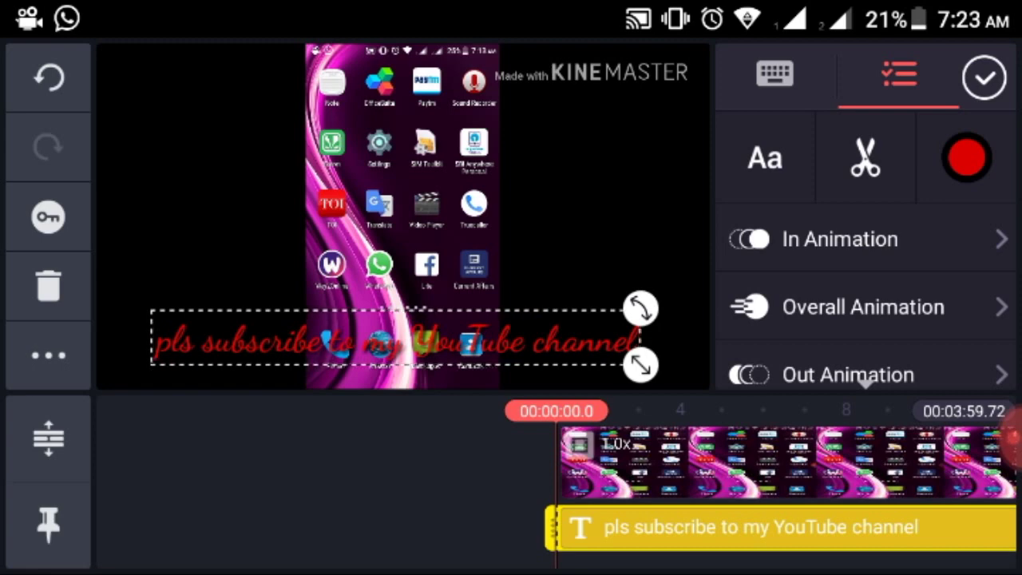
Park the red title at the right edge, then keyframe it sliding to the left edge
drag(395, 339, 639, 343)
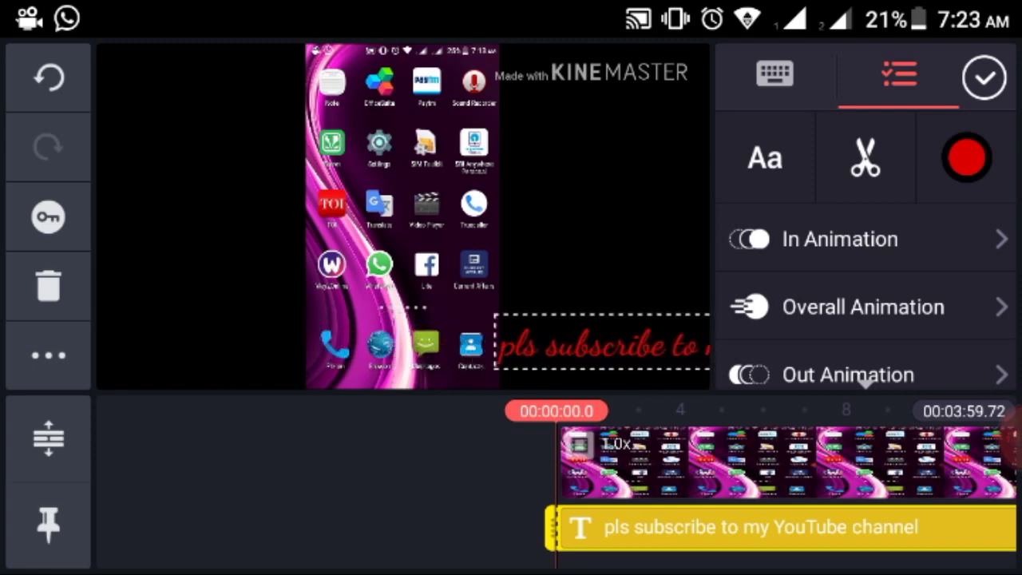
drag(599, 345, 651, 345)
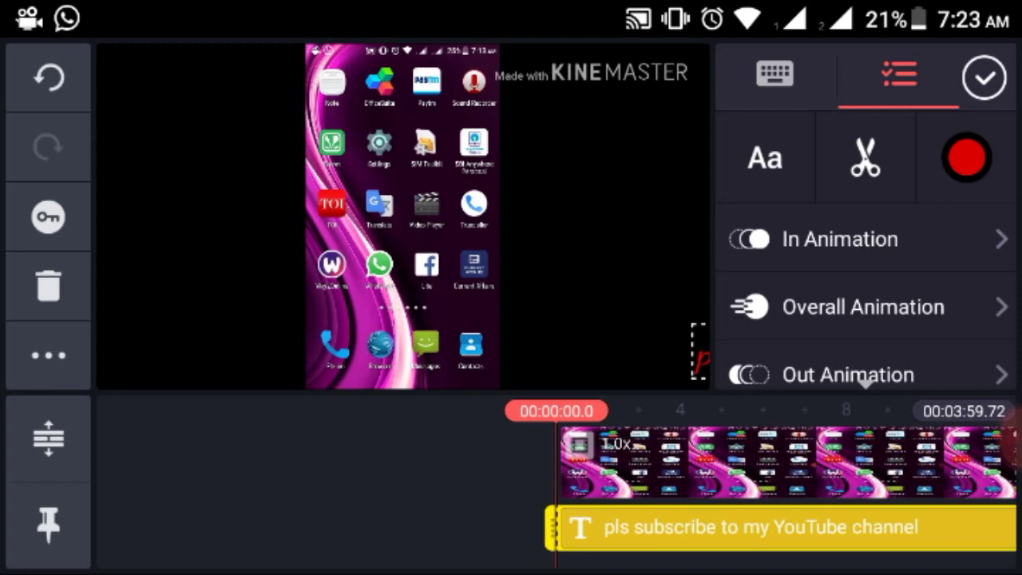
click(48, 216)
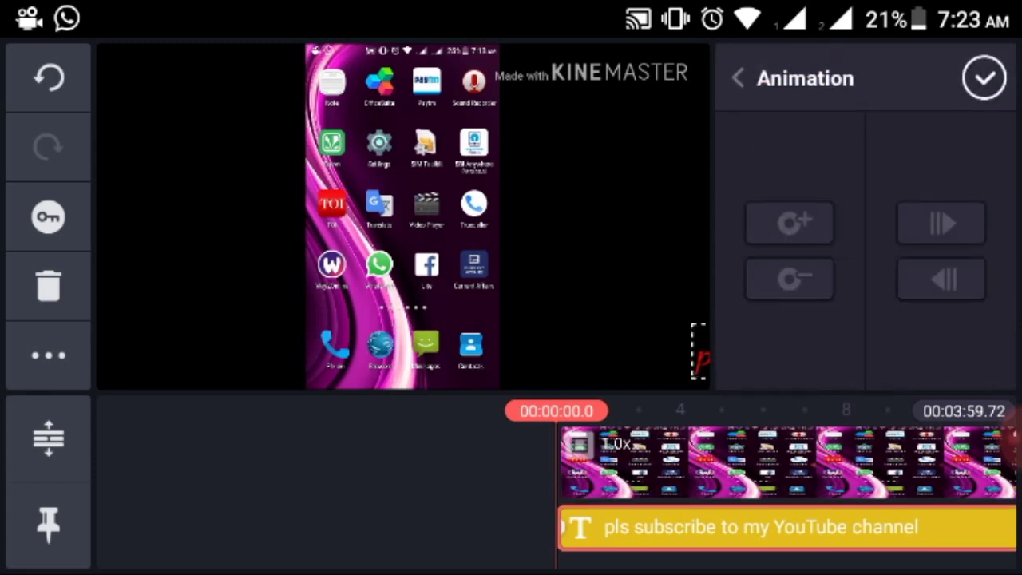
drag(799, 463, 630, 463)
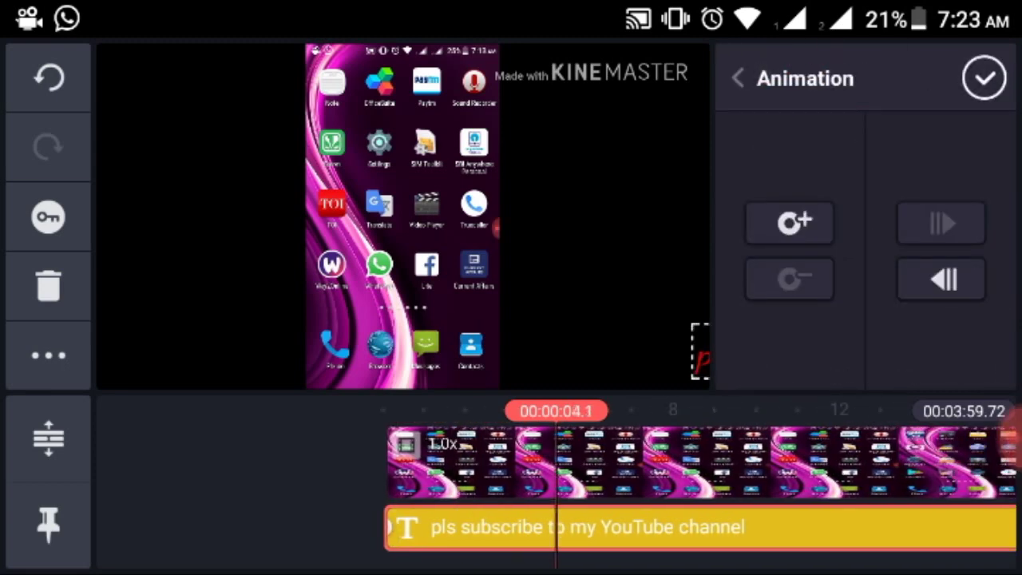
drag(799, 463, 503, 463)
mouse_move(798, 463)
mouse_down()
mouse_move(453, 463)
mouse_move(691, 463)
mouse_up()
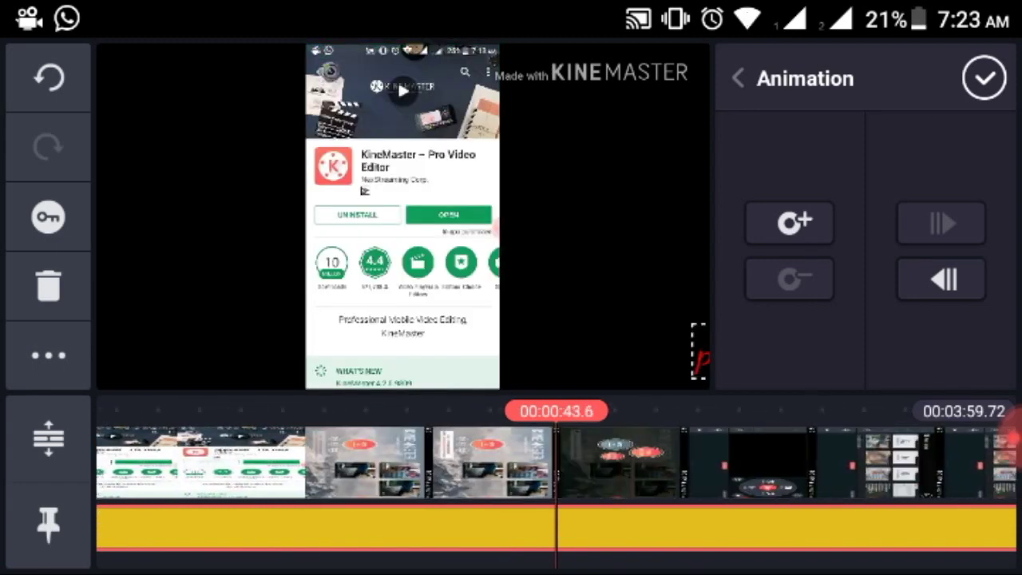
mouse_move(798, 463)
mouse_down()
mouse_move(661, 463)
mouse_move(686, 463)
mouse_up()
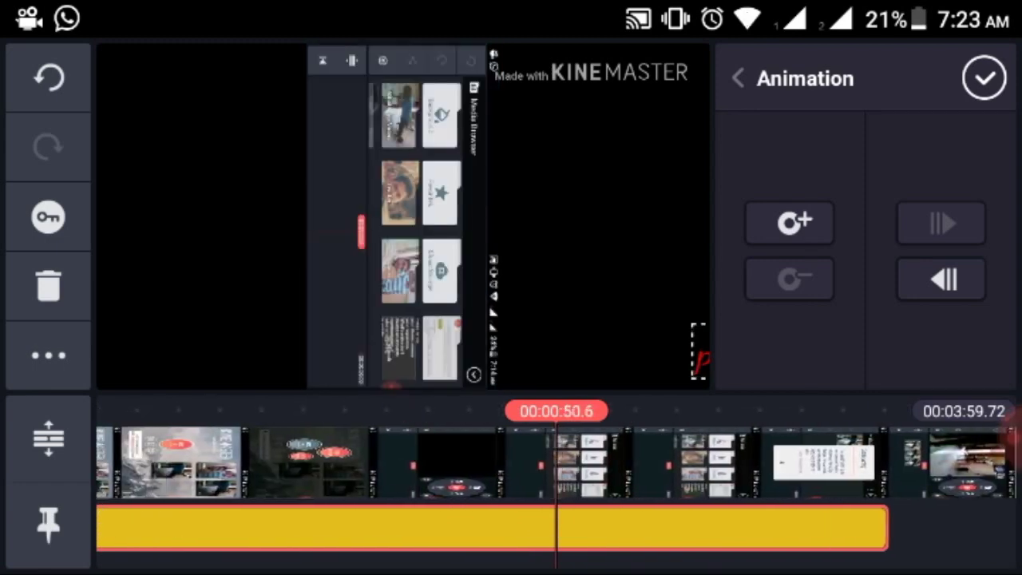
drag(799, 463, 591, 463)
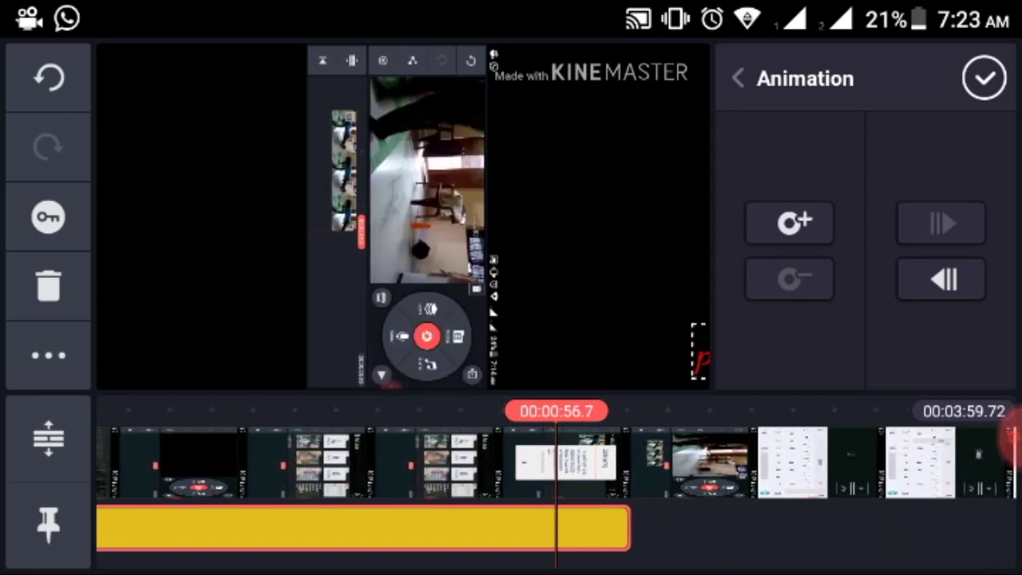
drag(718, 463, 642, 463)
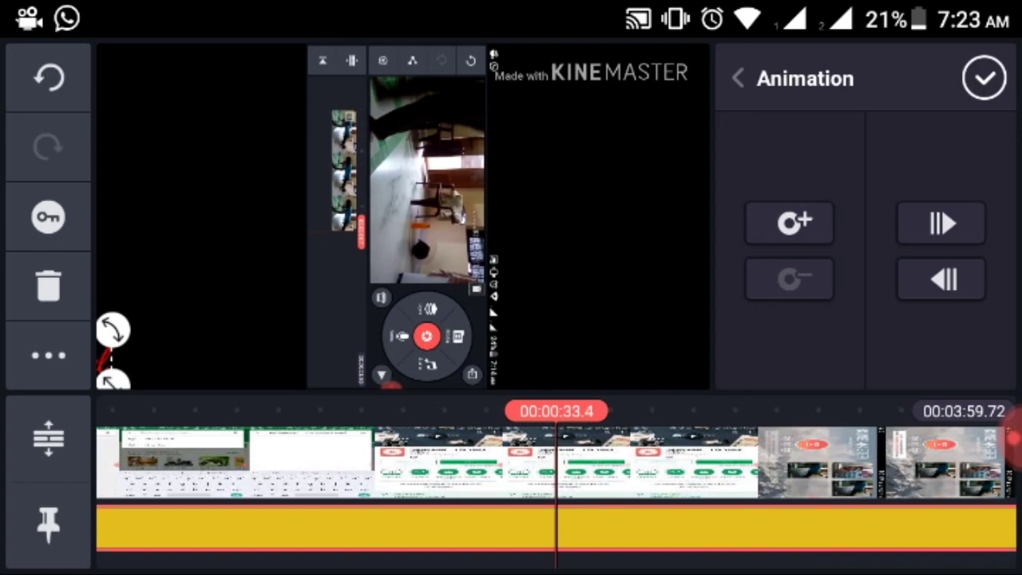
scroll(557, 463, left, 15)
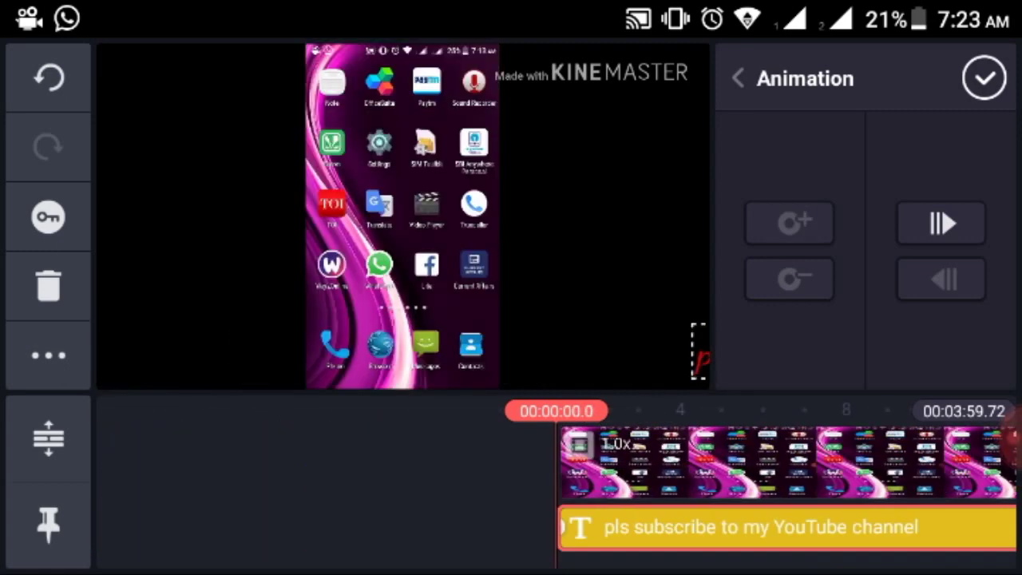
Confirm the animation, preview until about 34 seconds, and reselect the text layer
click(984, 78)
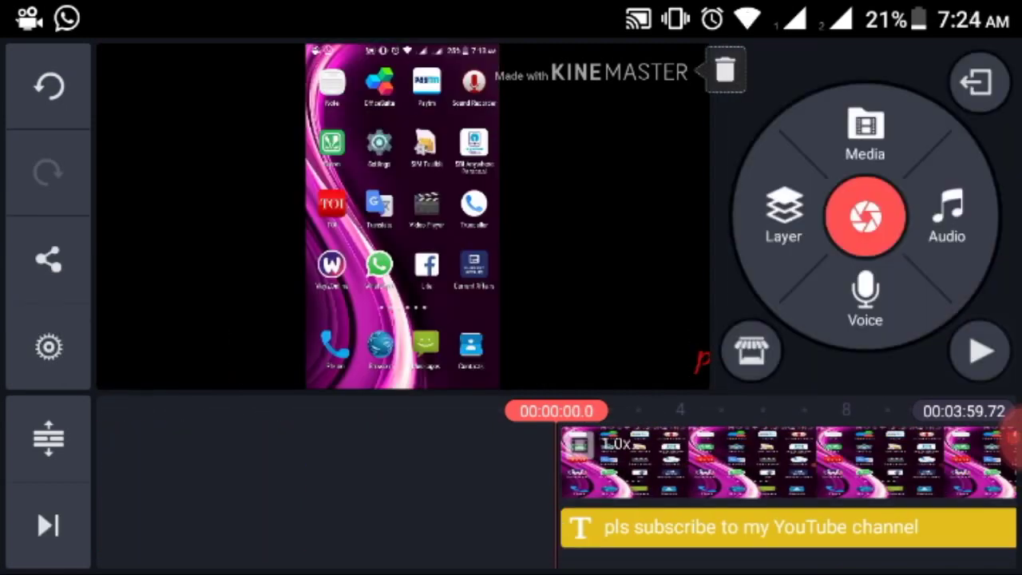
click(980, 350)
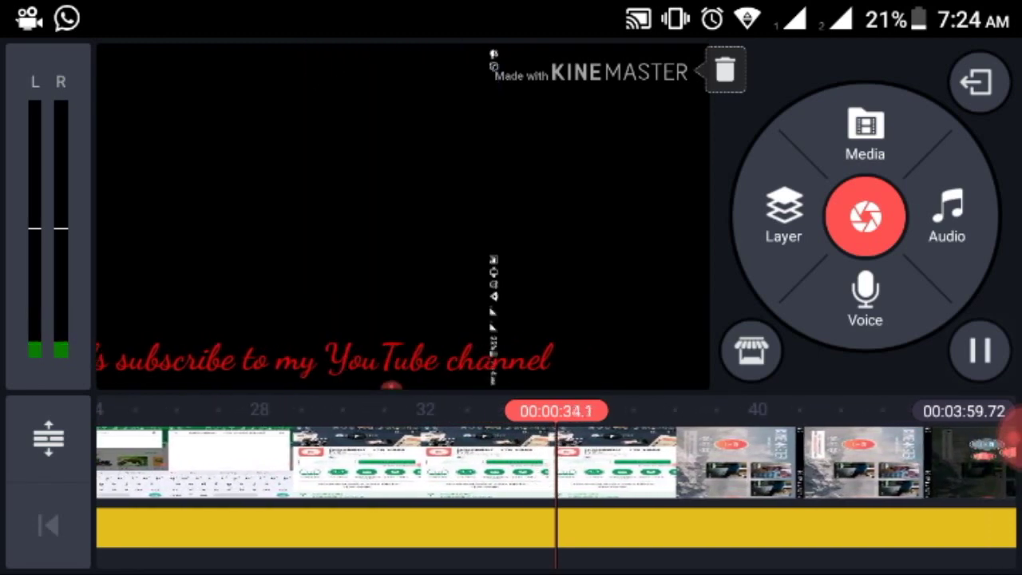
click(979, 351)
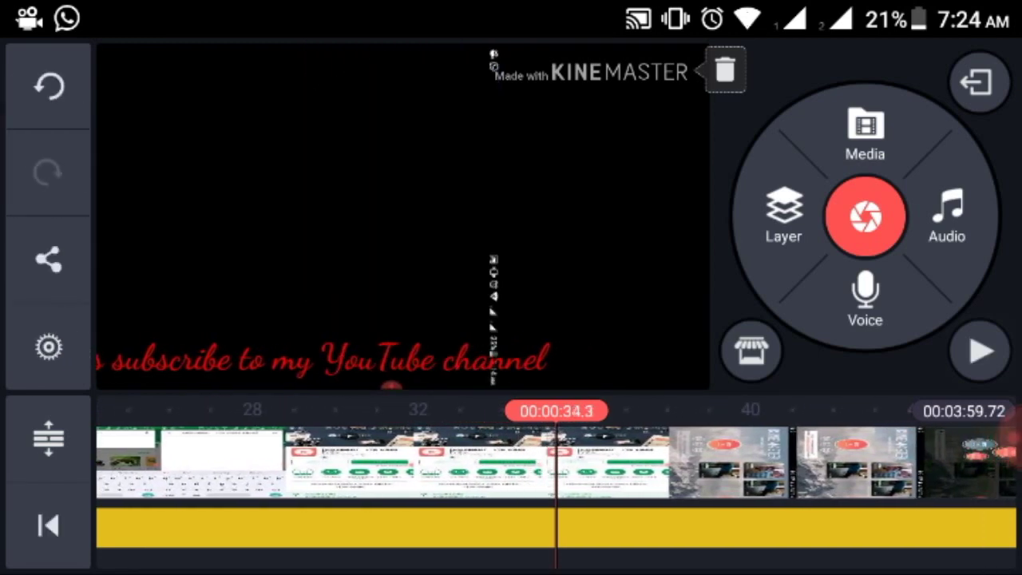
click(399, 527)
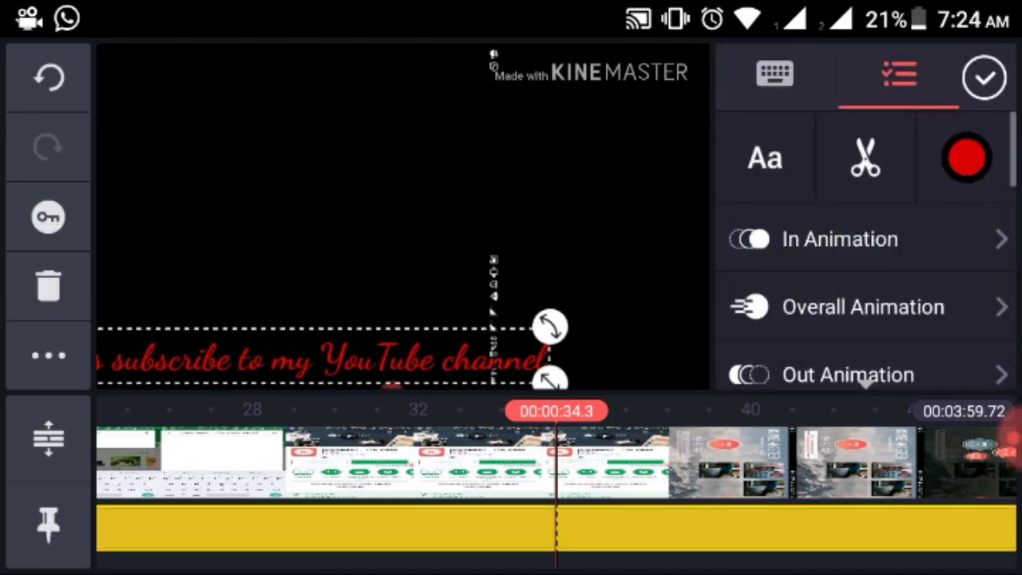
Scrub the timeline, then deselect and reselect the subscribe text layer
scroll(511, 463, left, 5)
scroll(511, 463, right, 7)
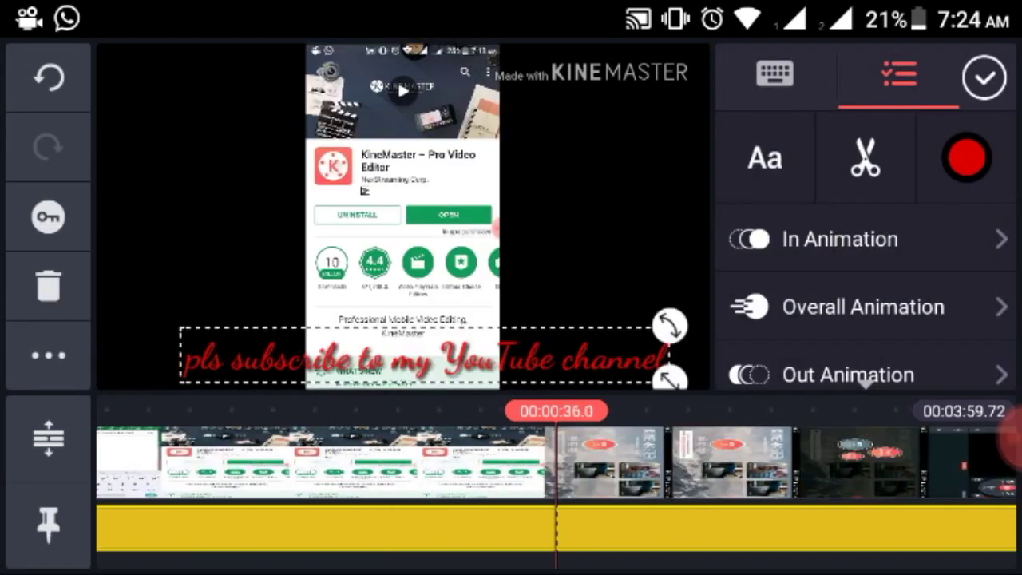
scroll(511, 463, right, 10)
scroll(511, 463, left, 2)
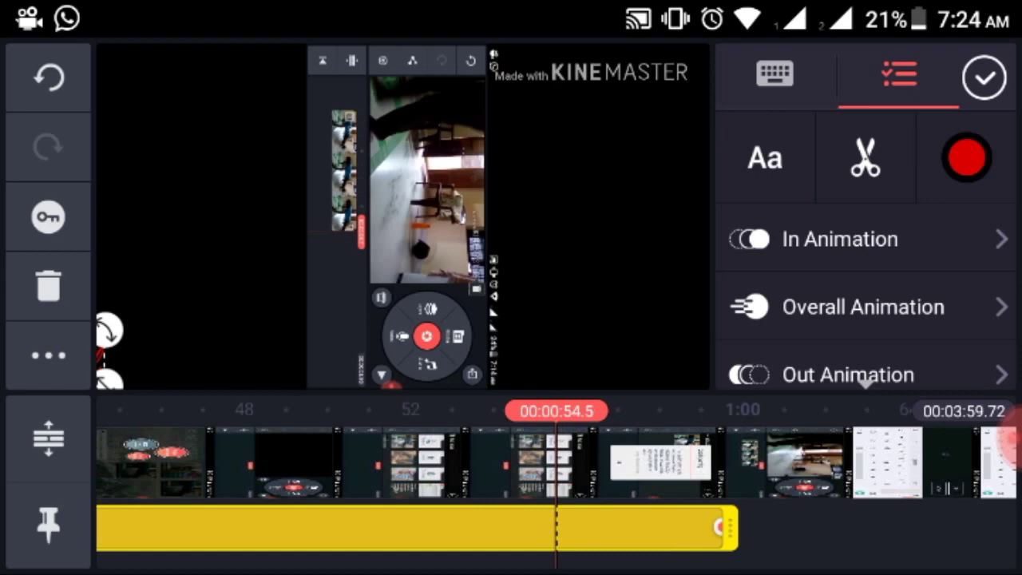
scroll(511, 463, left, 2)
scroll(511, 463, right, 2)
scroll(511, 463, right, 4)
scroll(511, 463, left, 1)
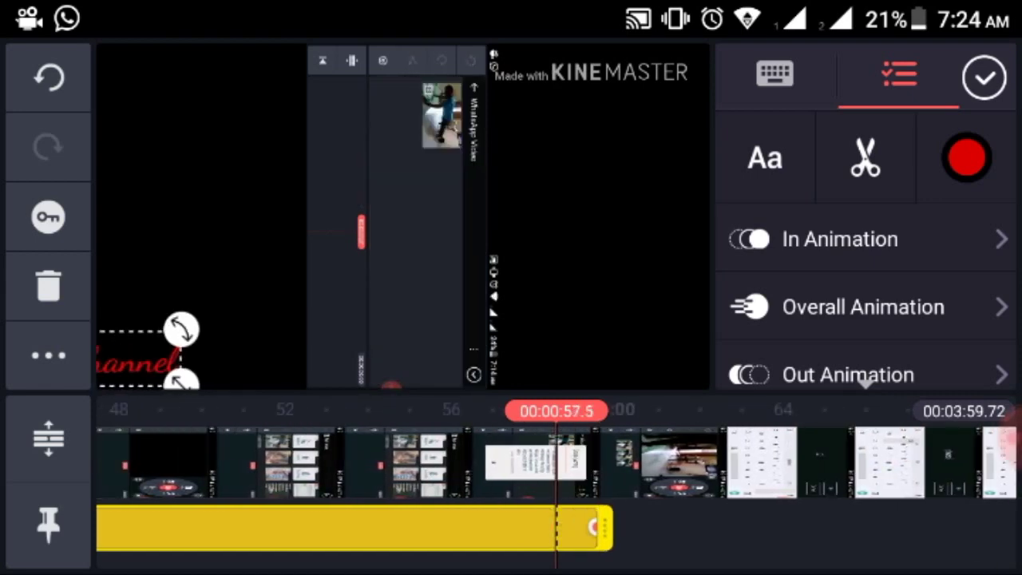
scroll(511, 463, left, 3)
click(983, 77)
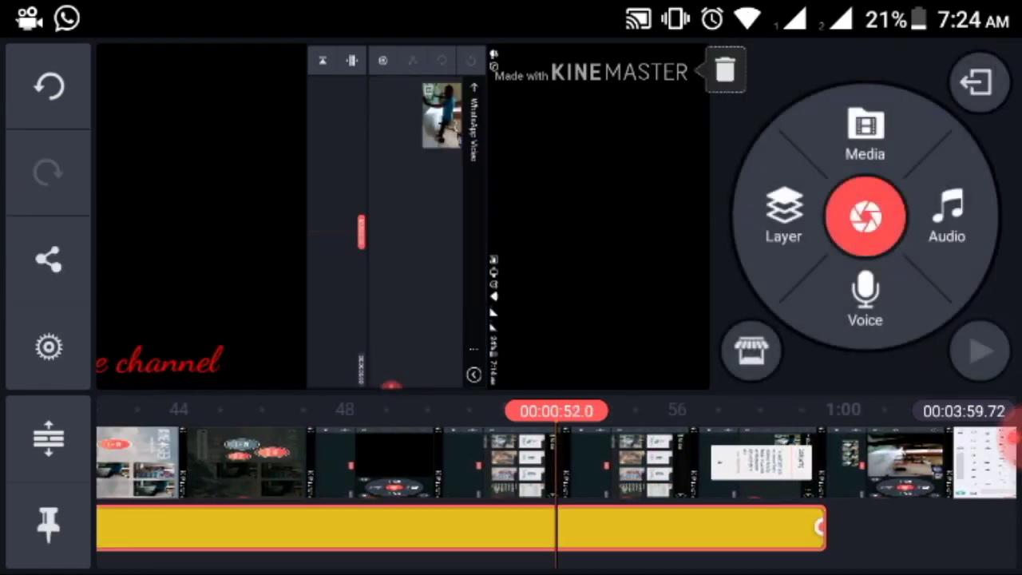
click(463, 527)
Trim the text layer's end back to about 40, then 33 seconds
drag(818, 527, 559, 527)
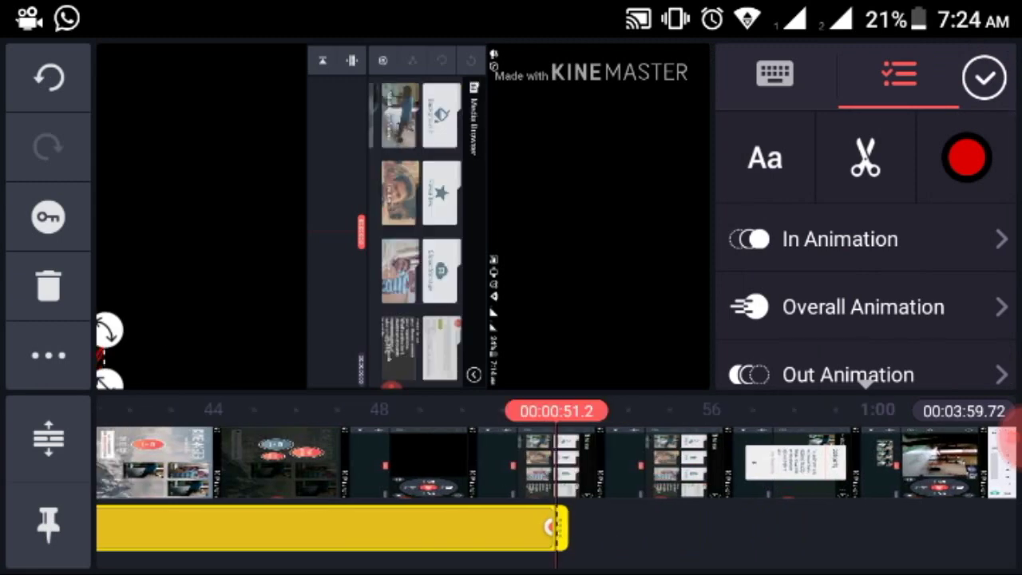
scroll(511, 463, left, 5)
drag(924, 527, 520, 527)
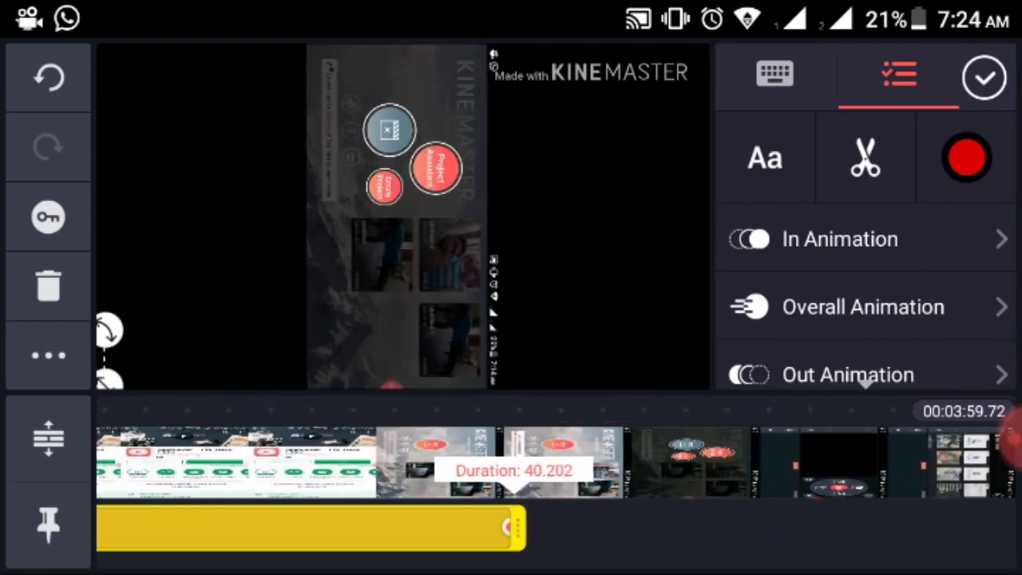
scroll(511, 463, left, 8)
scroll(511, 463, right, 3)
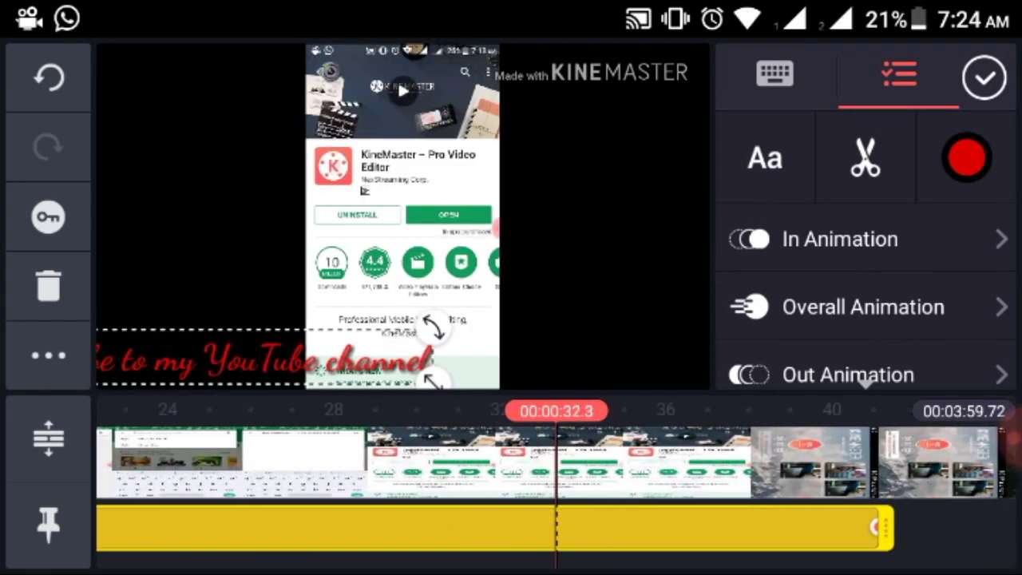
drag(882, 527, 616, 527)
scroll(510, 463, left, 5)
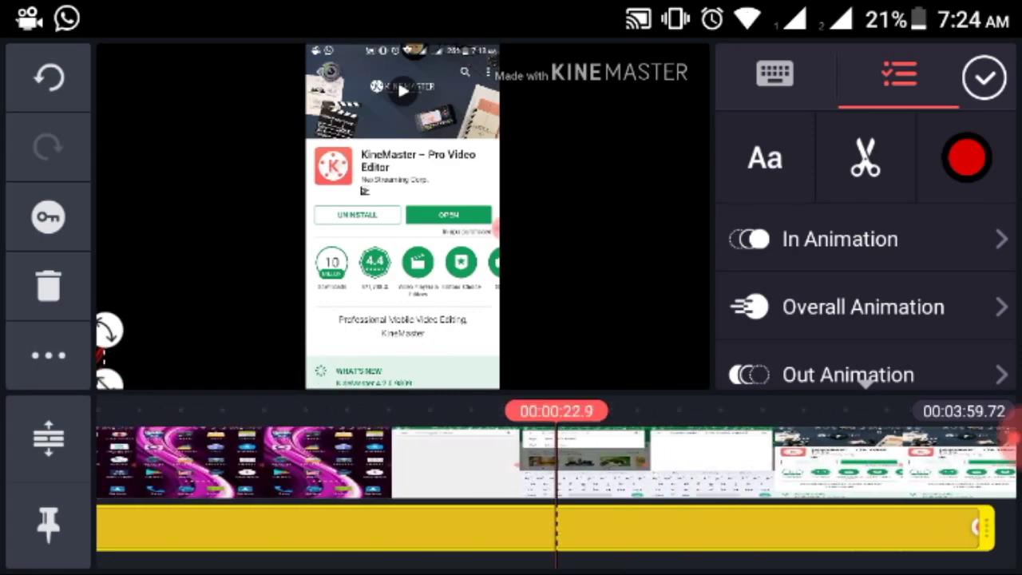
scroll(511, 463, left, 2)
scroll(510, 463, right, 2)
scroll(511, 463, right, 3)
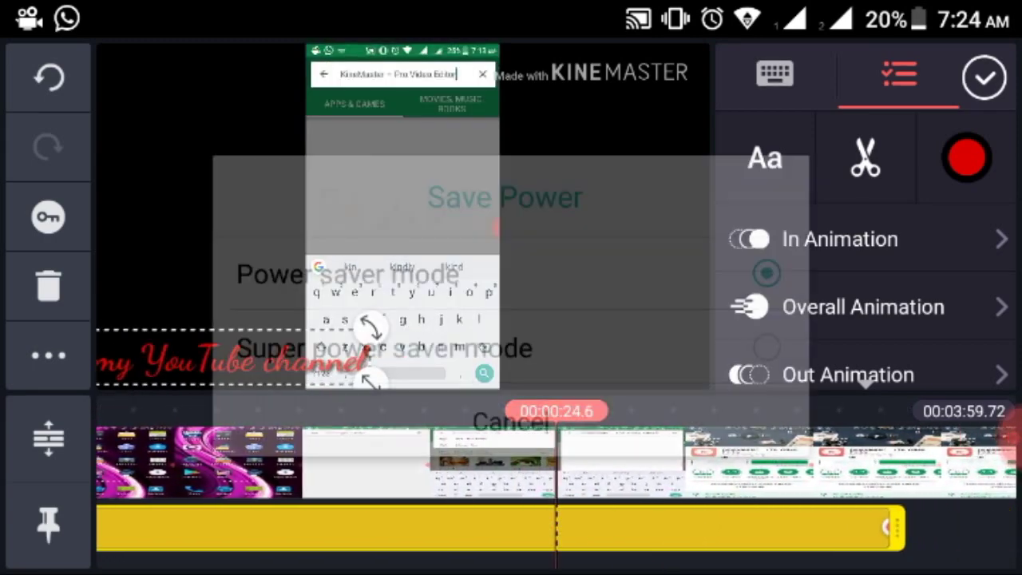
Dismiss the power-saving prompt, trim the layer to about 28 seconds or less, and preview
key(Escape)
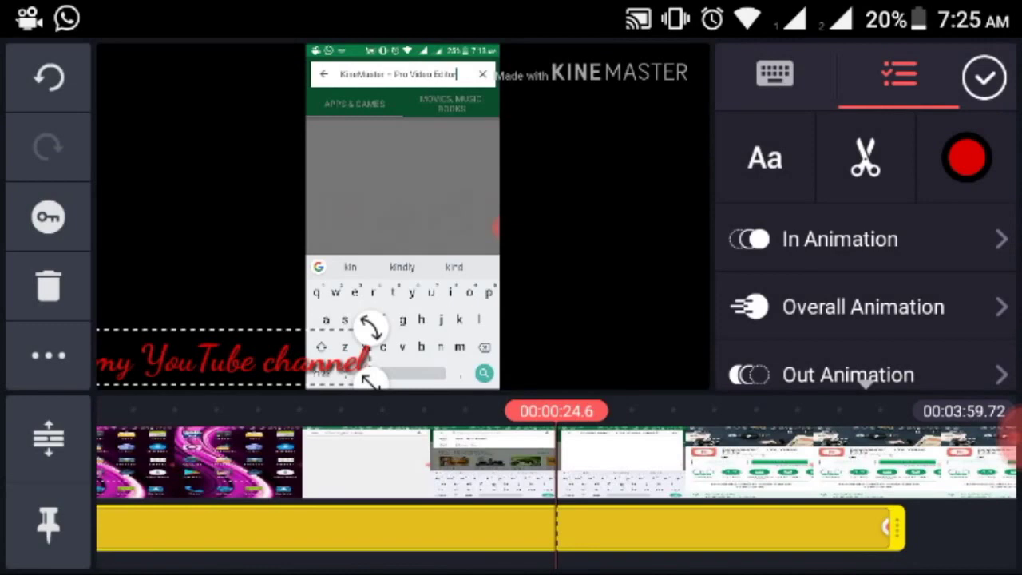
click(479, 528)
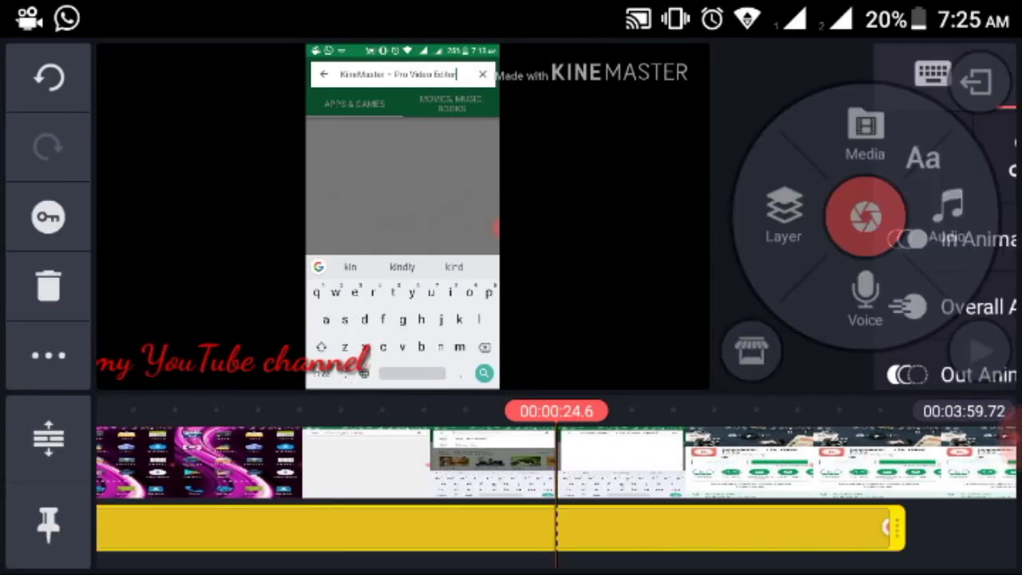
drag(896, 527, 604, 526)
drag(319, 463, 559, 463)
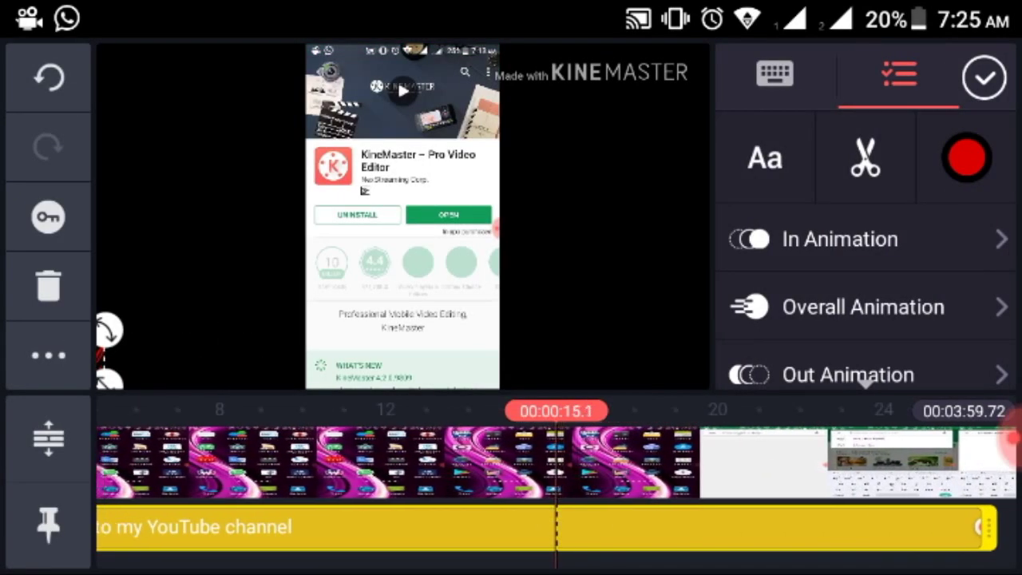
drag(987, 527, 570, 527)
mouse_move(240, 463)
mouse_down()
mouse_move(575, 463)
mouse_move(431, 463)
mouse_up()
drag(558, 463, 479, 463)
drag(399, 463, 564, 463)
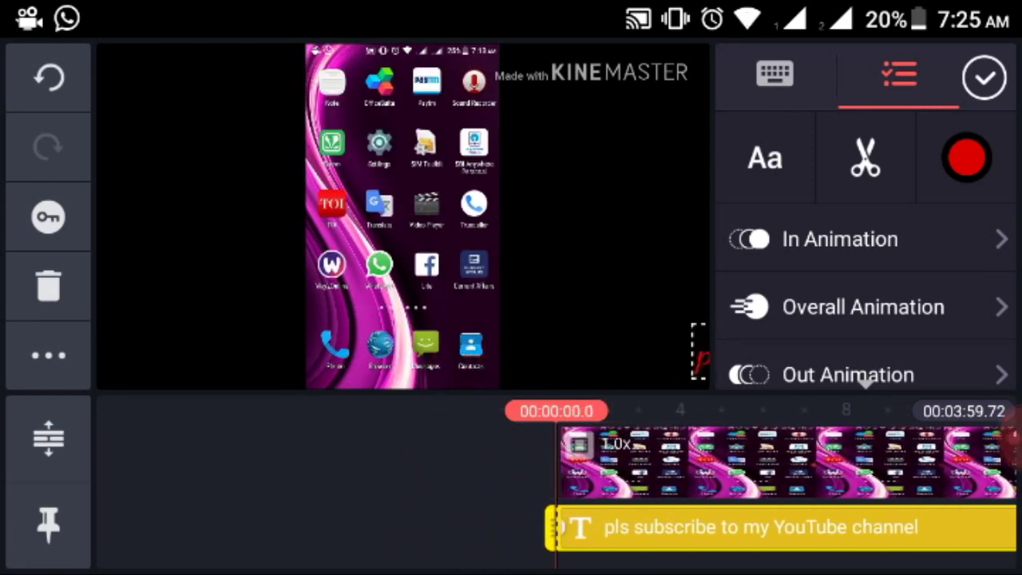
Deselect the text layer and play back the shortened scrolling caption from the start
click(983, 78)
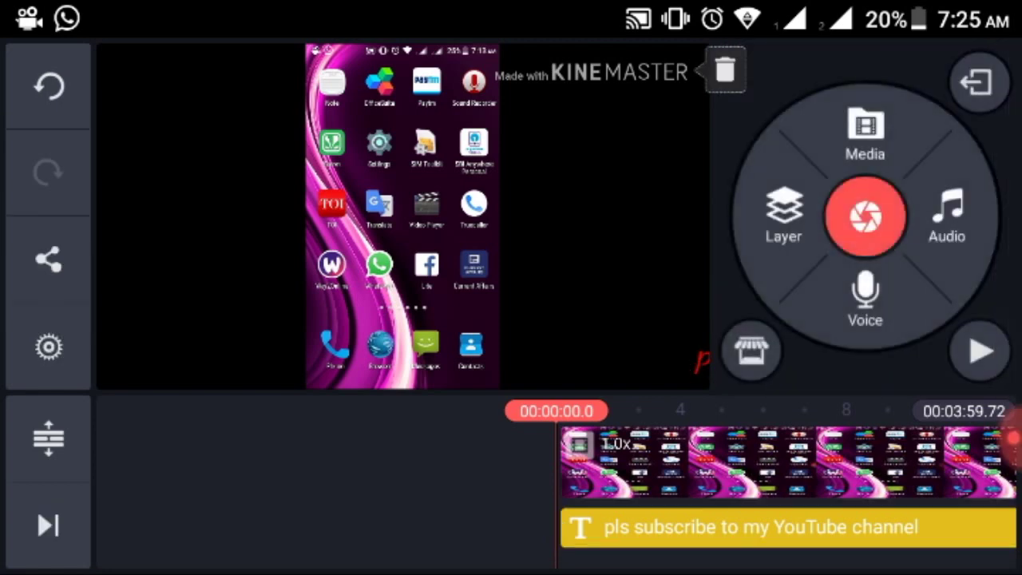
click(980, 351)
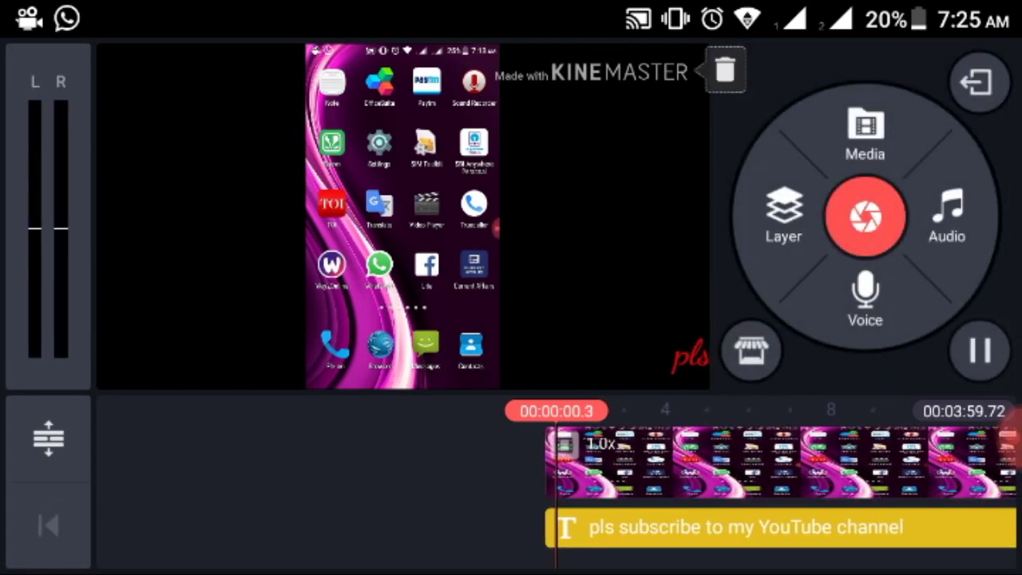